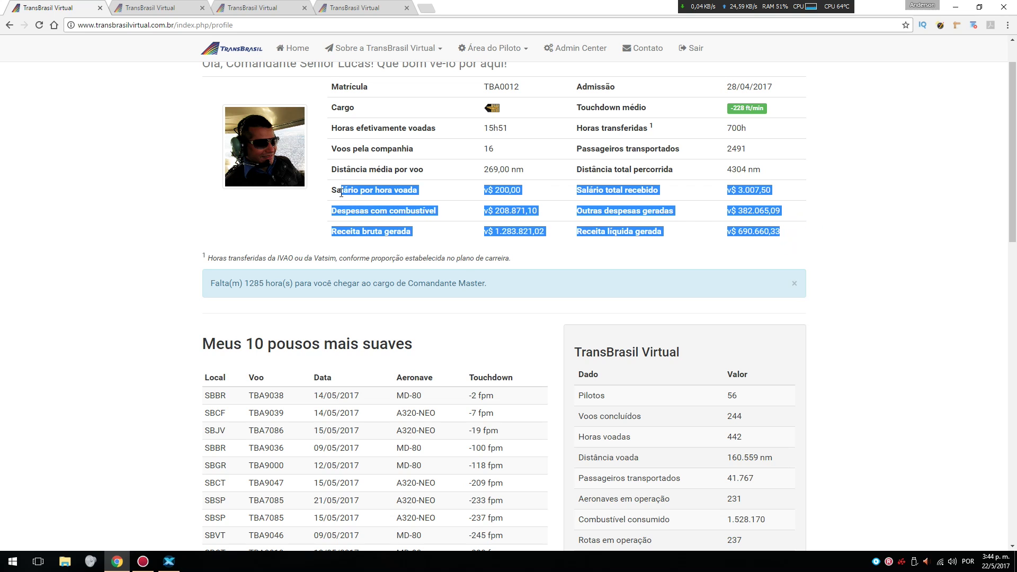
Examine the pilot profile's salary, expense and revenue figures, the smoothest landings, awards, and the company statistics and flights
{"action": "double_click", "coordinate": [506, 190]}
{"action": "left_click_drag", "start_coordinate": [487, 191], "coordinate": [684, 173]}
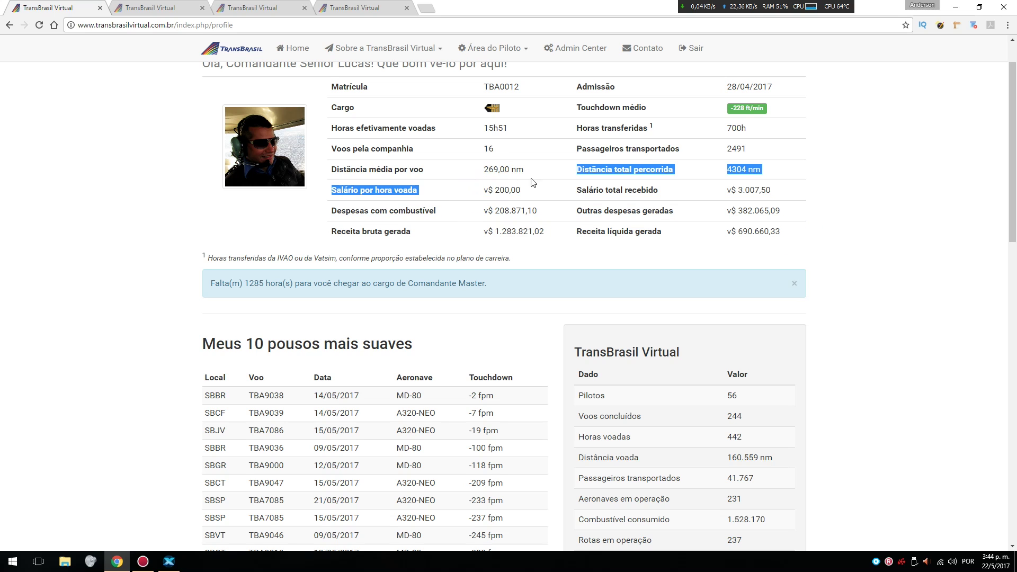
{"action": "left_click_drag", "start_coordinate": [748, 191], "coordinate": [724, 193]}
{"action": "triple_click", "coordinate": [724, 193]}
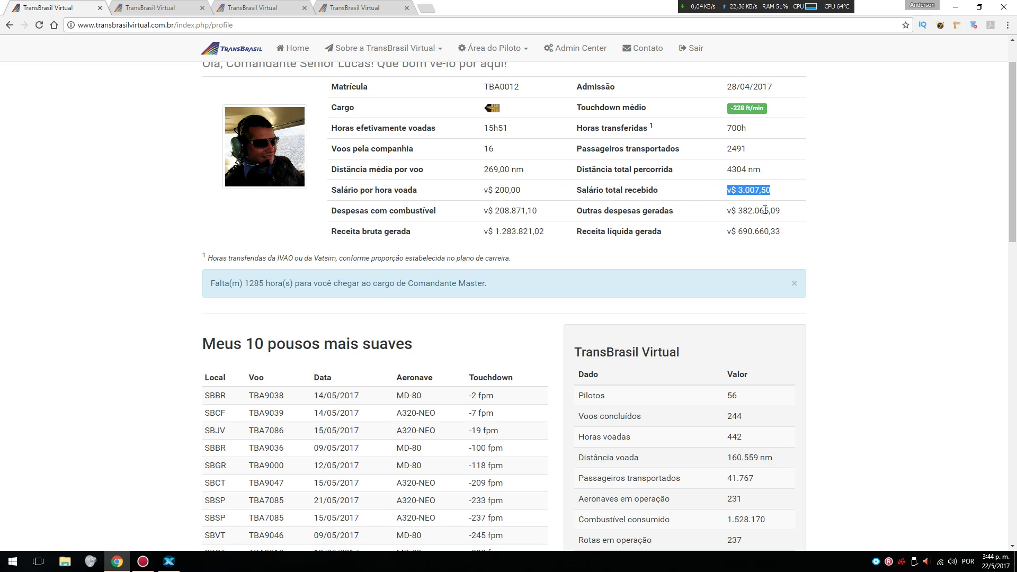
{"action": "left_click", "coordinate": [483, 215]}
{"action": "double_click", "coordinate": [484, 211]}
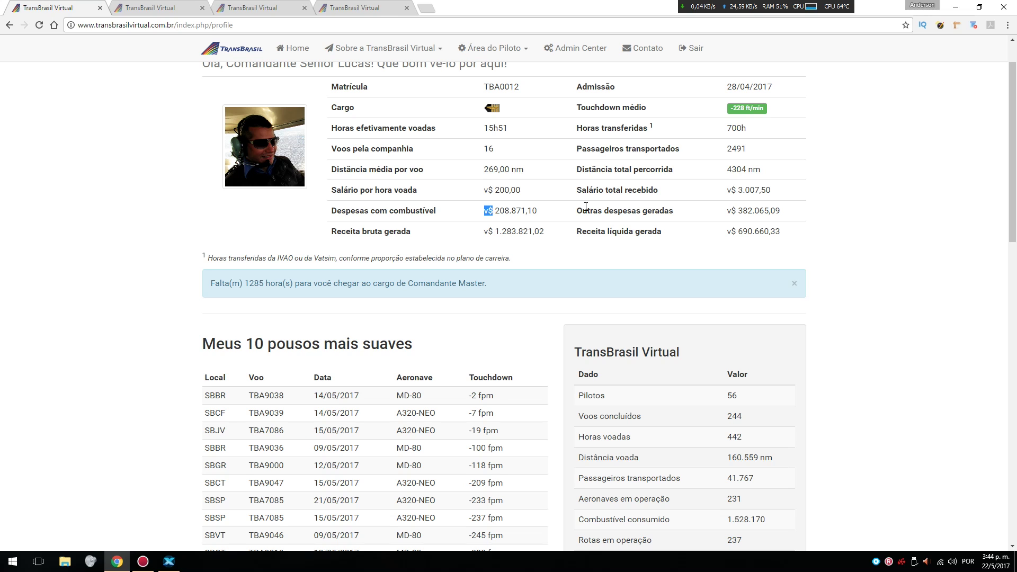
{"action": "scroll", "coordinate": [585, 211], "scroll_direction": "down", "scroll_amount": 6}
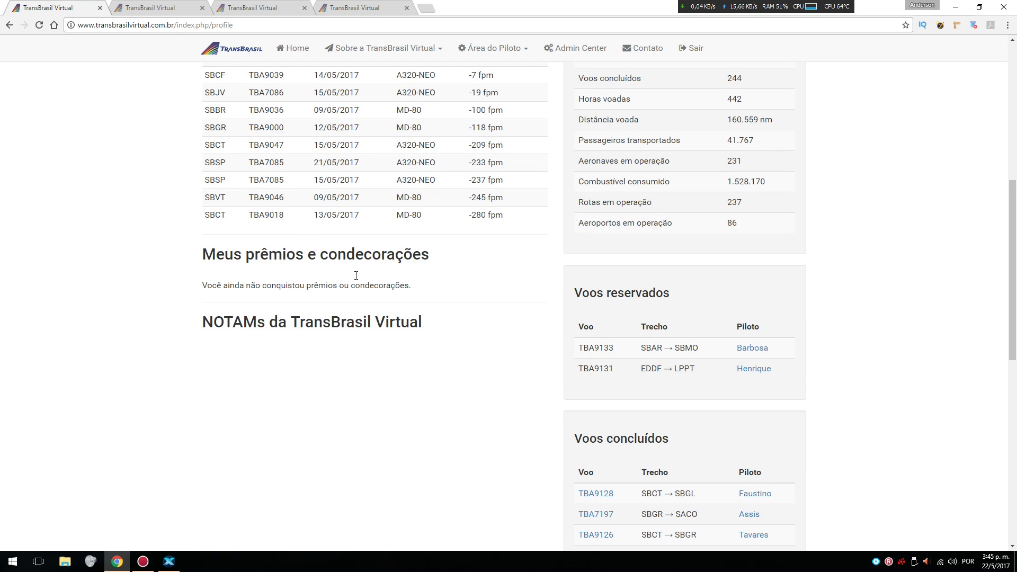
{"action": "scroll", "coordinate": [356, 275], "scroll_direction": "up", "scroll_amount": 1}
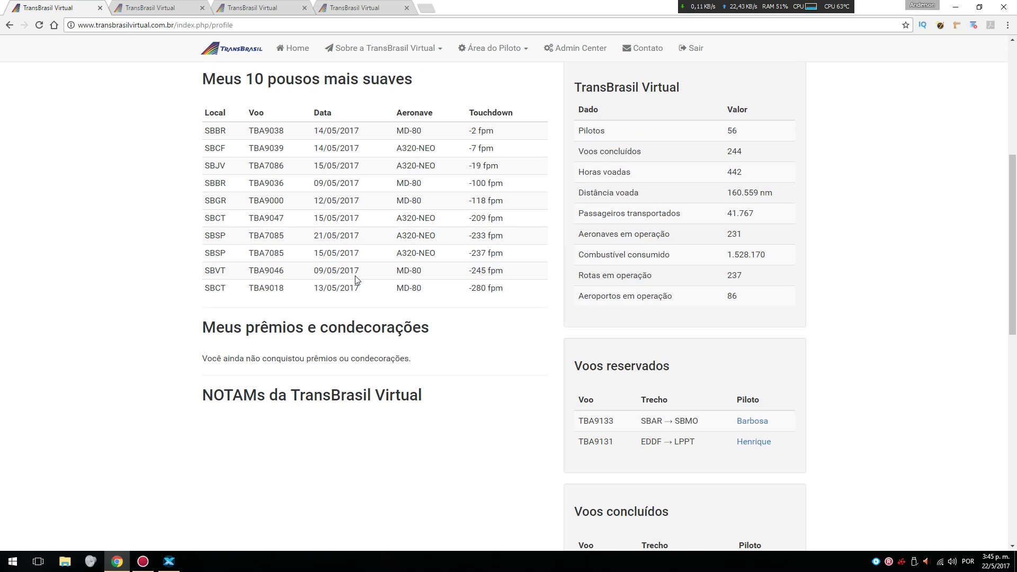
{"action": "scroll", "coordinate": [594, 347], "scroll_direction": "up", "scroll_amount": 5}
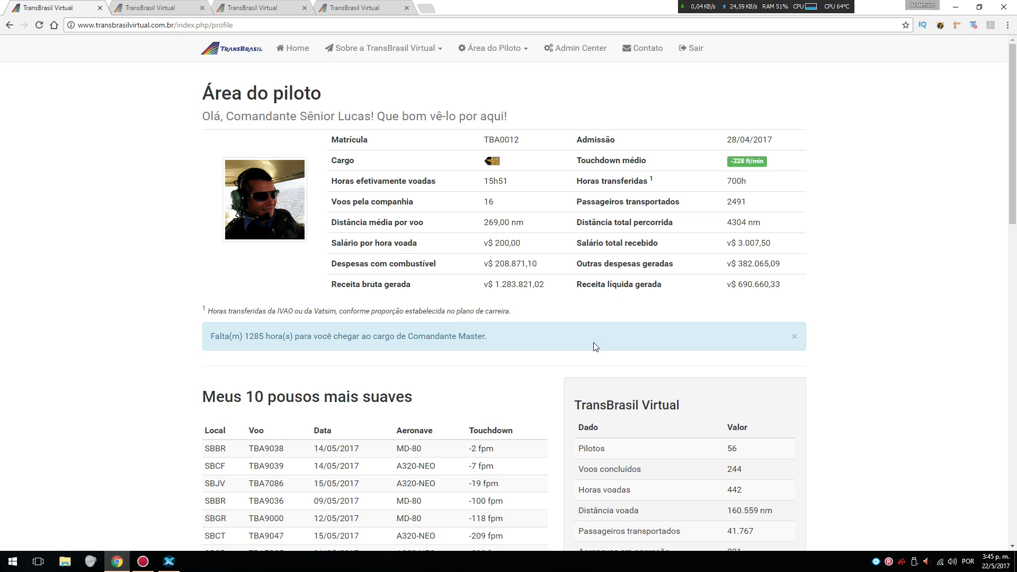
Open the pilot area's Downloads page
{"action": "left_click", "coordinate": [169, 12]}
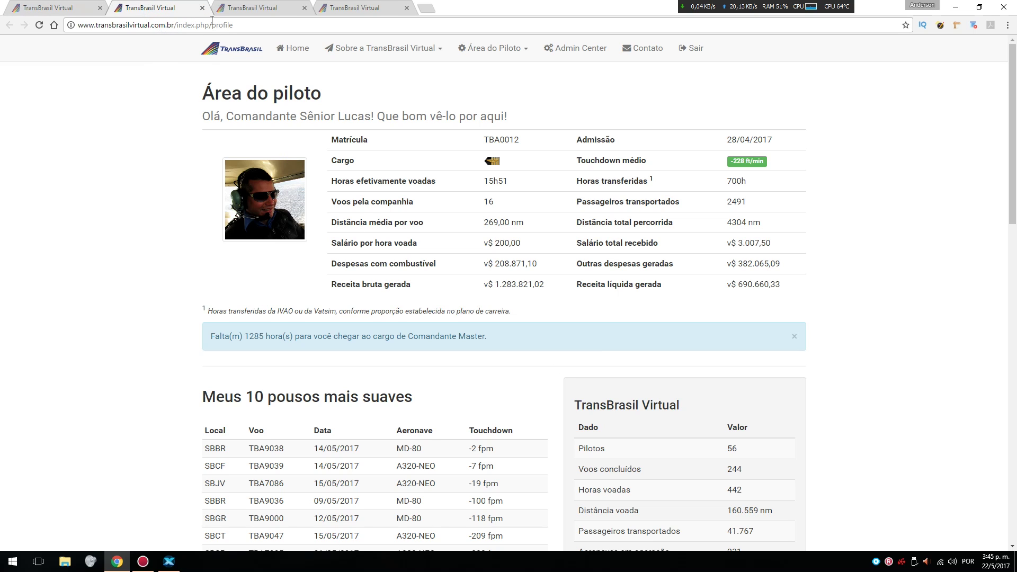
{"action": "left_click", "coordinate": [514, 48]}
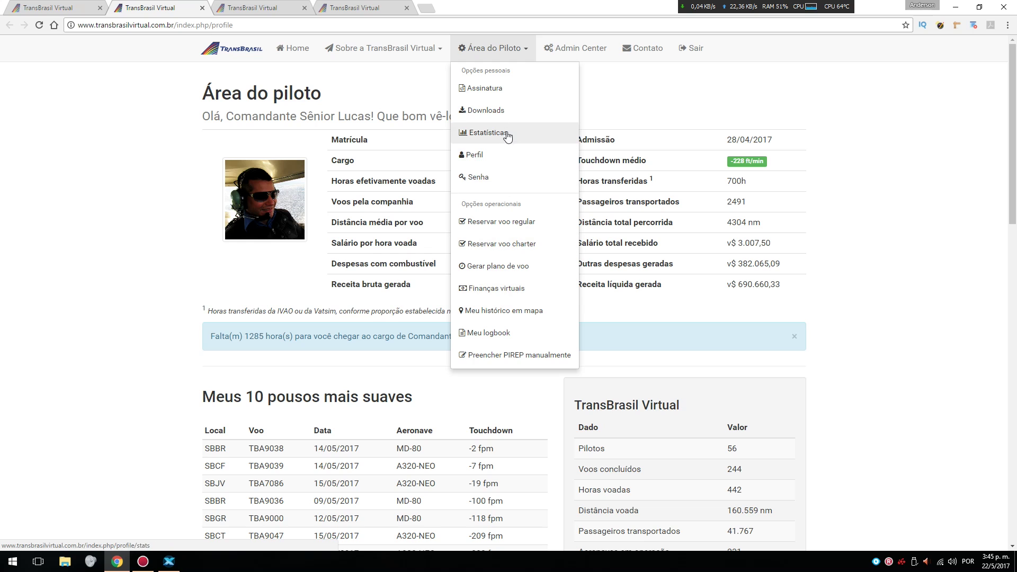
{"action": "left_click", "coordinate": [487, 111]}
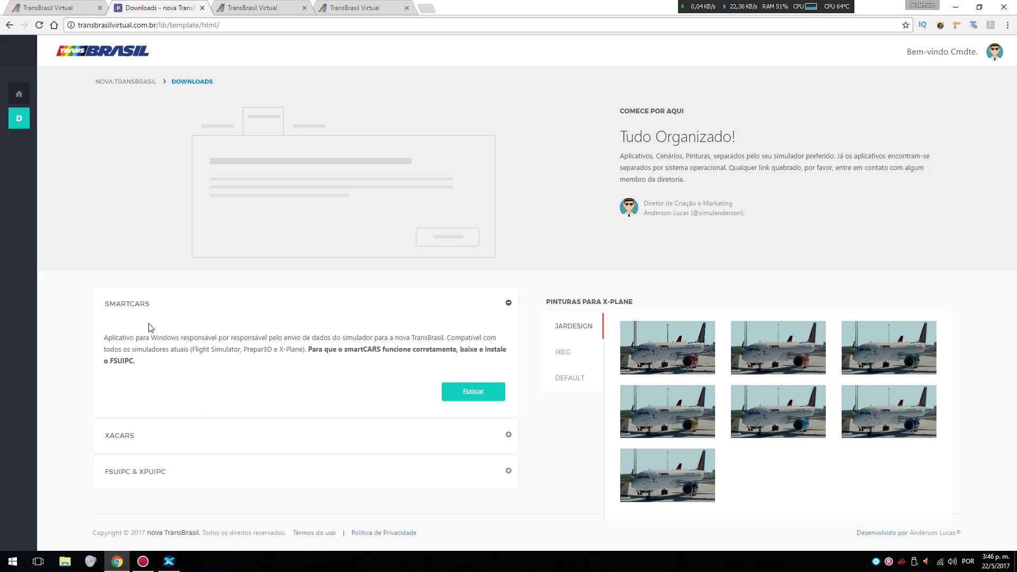
Review the FSUIPC & XPUIPC, XACARS and smartCARS download descriptions and their installation requirements
{"action": "left_click", "coordinate": [107, 476]}
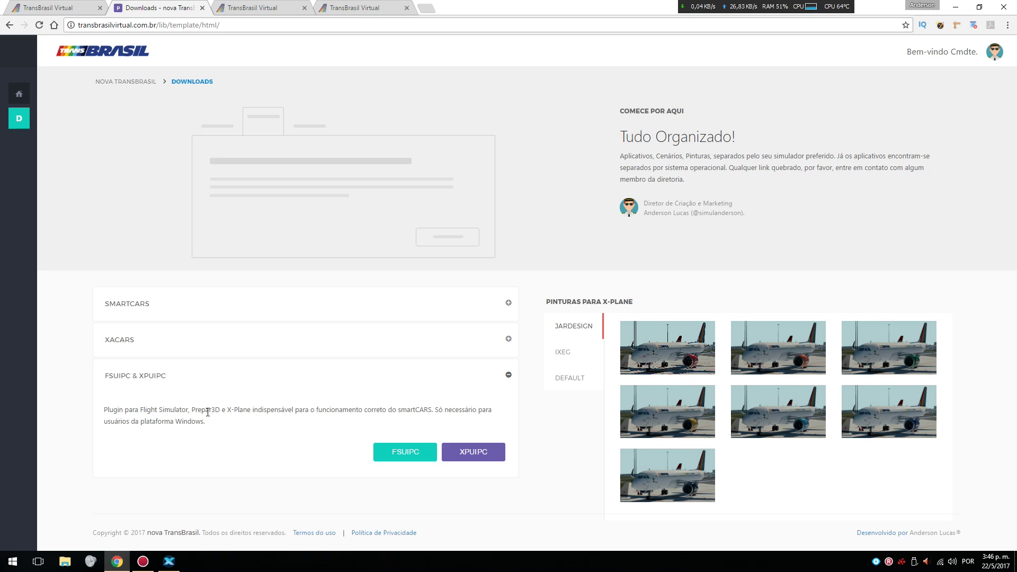
{"action": "double_click", "coordinate": [228, 410]}
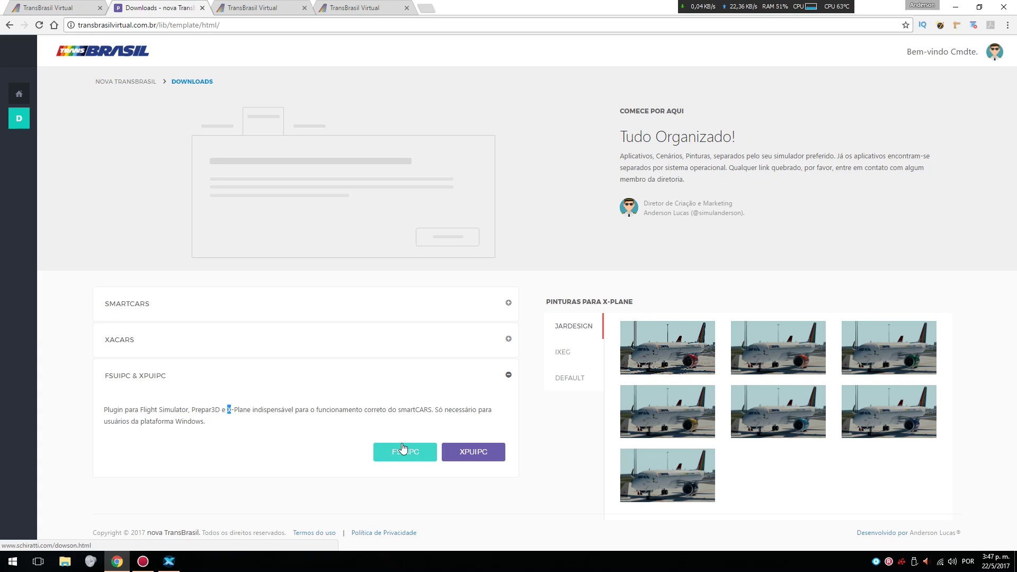
{"action": "left_click", "coordinate": [391, 409]}
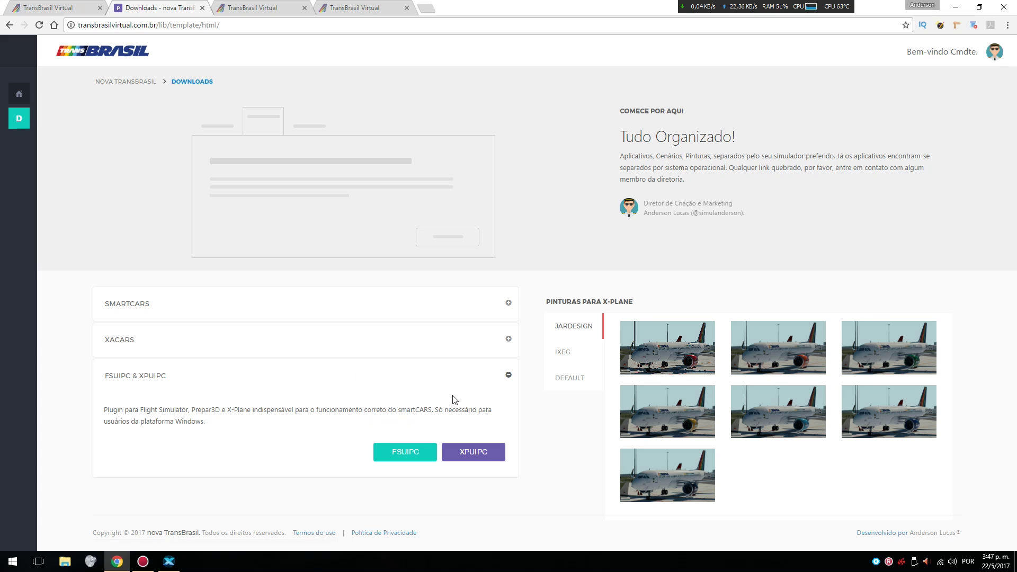
{"action": "left_click", "coordinate": [484, 376]}
{"action": "left_click", "coordinate": [466, 354]}
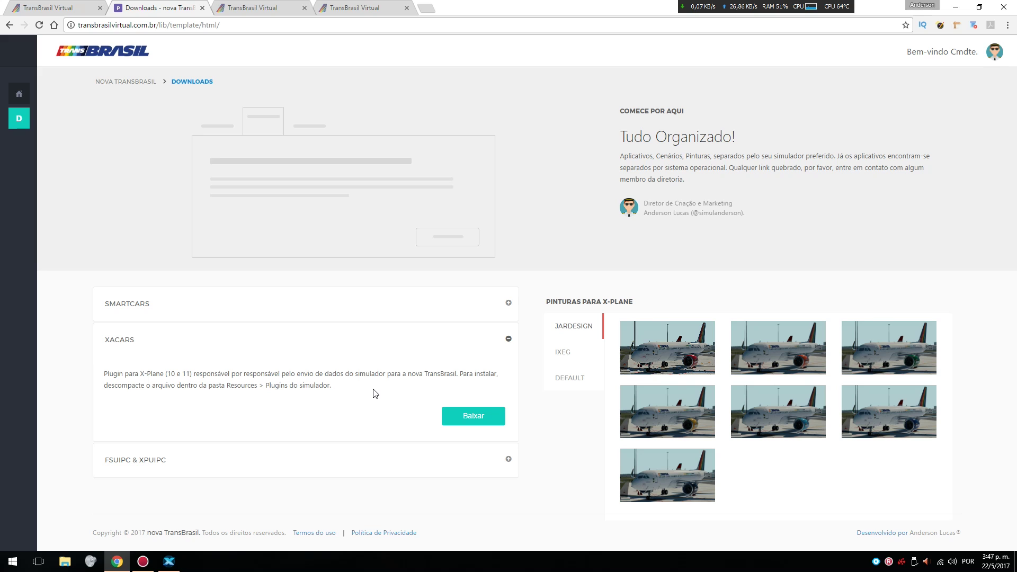
{"action": "left_click", "coordinate": [496, 344]}
{"action": "left_click", "coordinate": [434, 316]}
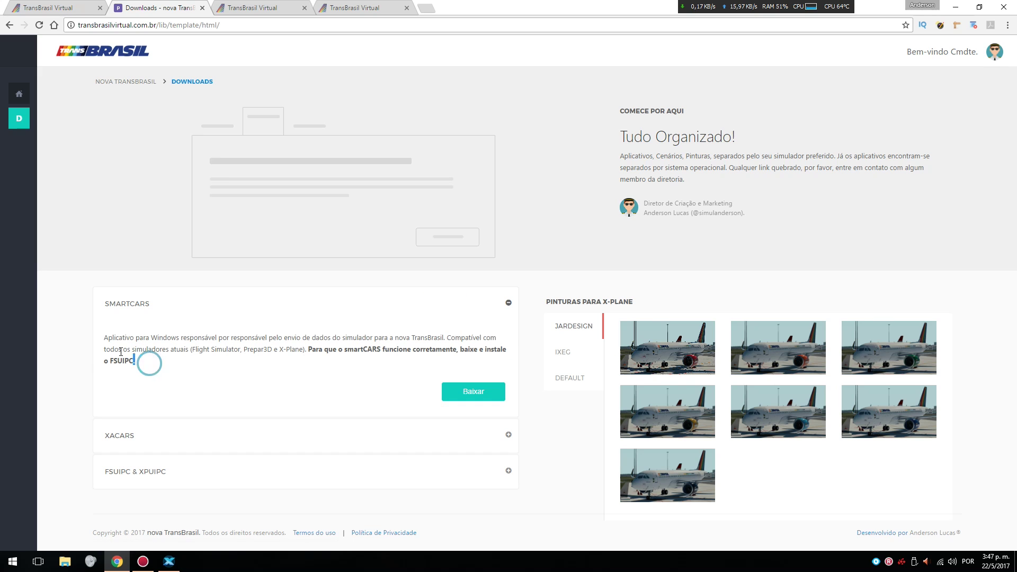
{"action": "triple_click", "coordinate": [148, 360]}
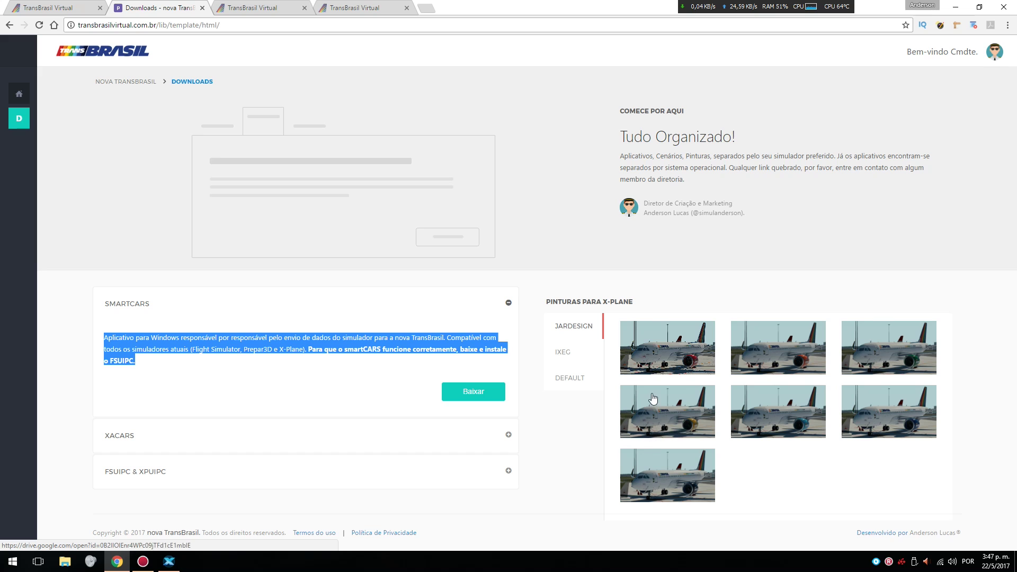
Browse the X-Plane liveries for the IXEG, Default and JARDesign aircraft
{"action": "left_click", "coordinate": [563, 352]}
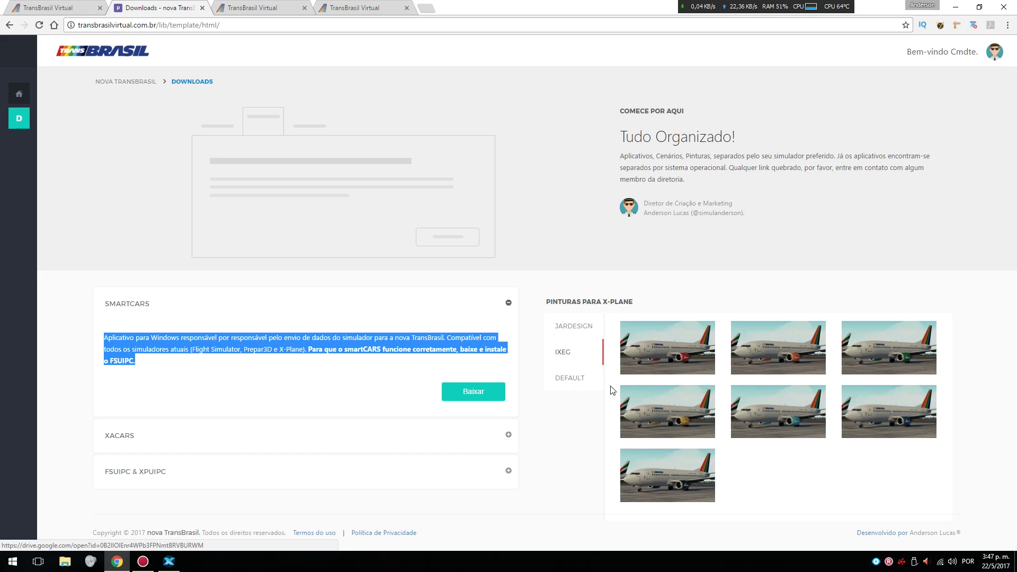
{"action": "left_click", "coordinate": [570, 380]}
{"action": "left_click", "coordinate": [577, 334]}
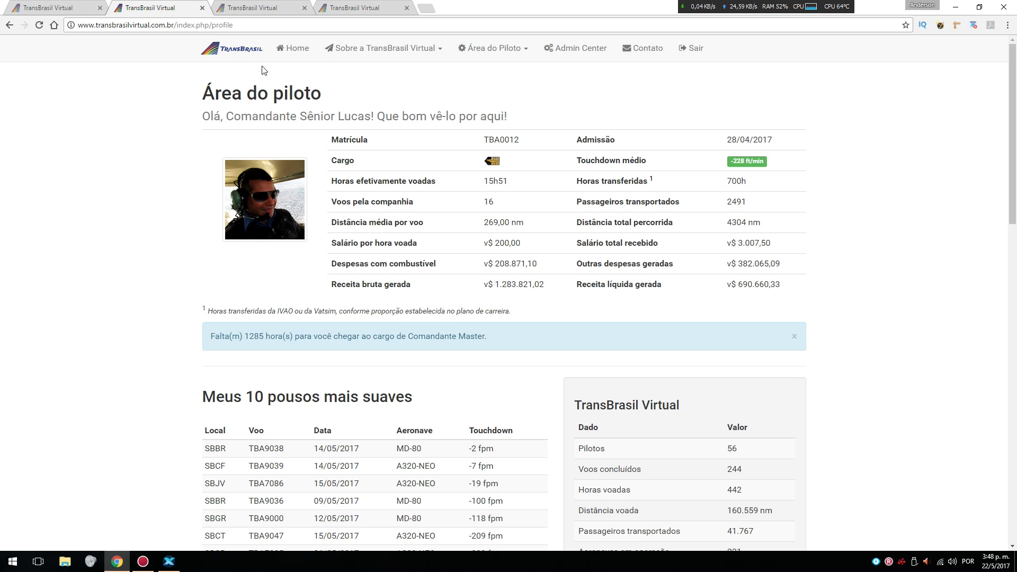
Start registering a new charter flight with the aircraft McDonnell Douglas MD-80 (PR-TCA)
{"action": "left_click", "coordinate": [242, 8]}
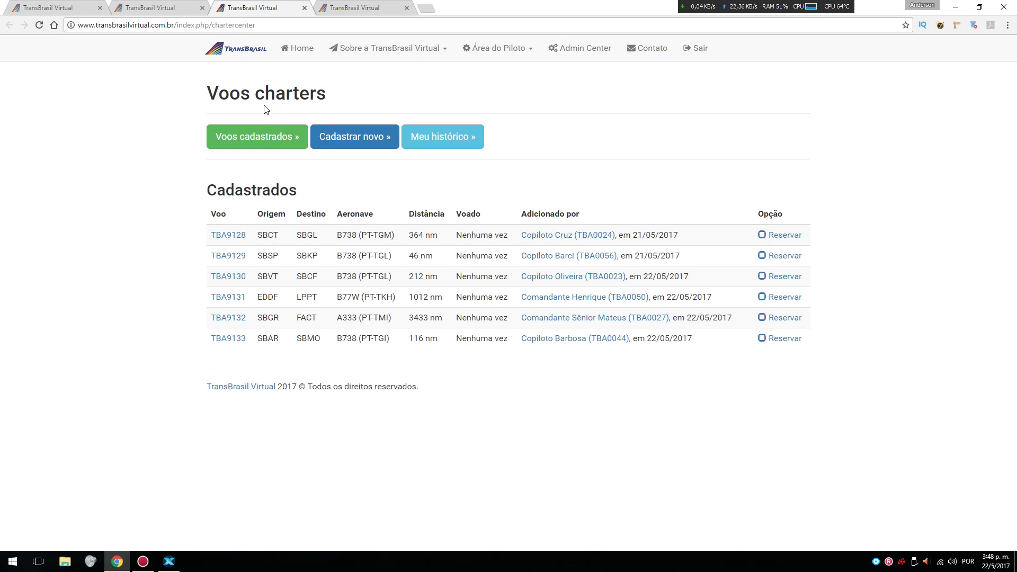
{"action": "left_click", "coordinate": [364, 144]}
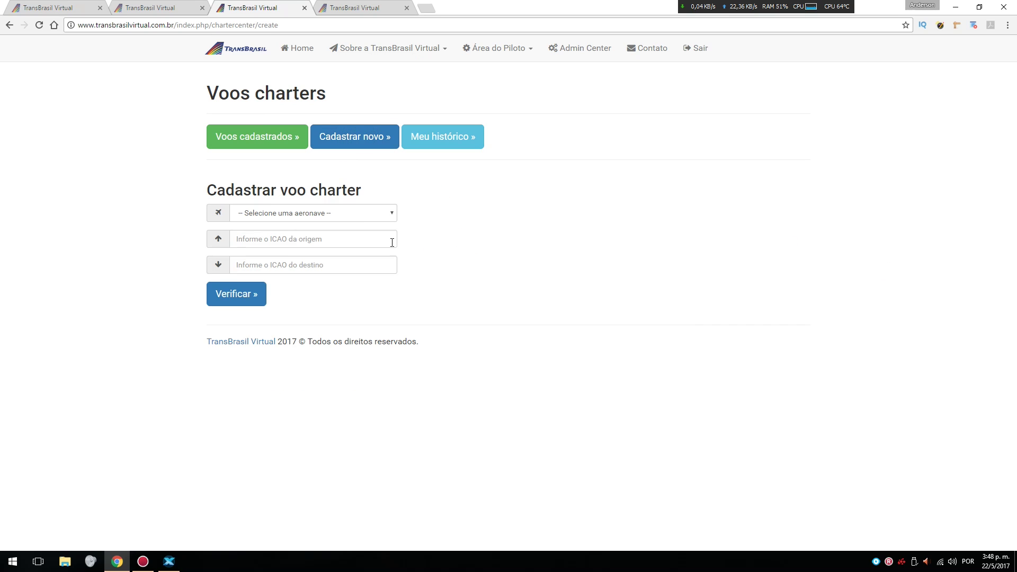
{"action": "left_click", "coordinate": [359, 214]}
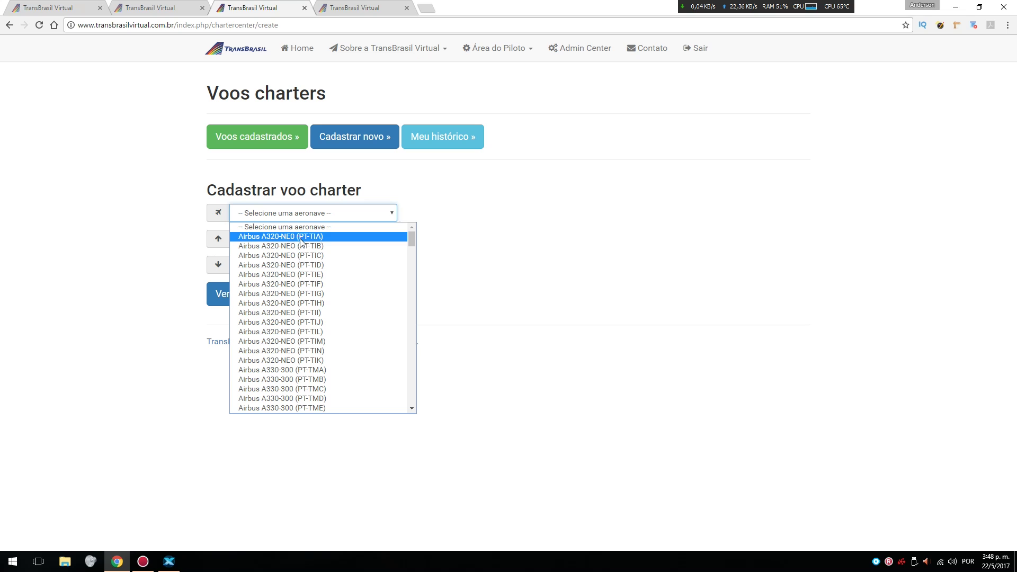
{"action": "scroll", "coordinate": [344, 311], "scroll_direction": "down", "scroll_amount": 20}
{"action": "scroll", "coordinate": [346, 316], "scroll_direction": "down", "scroll_amount": 4}
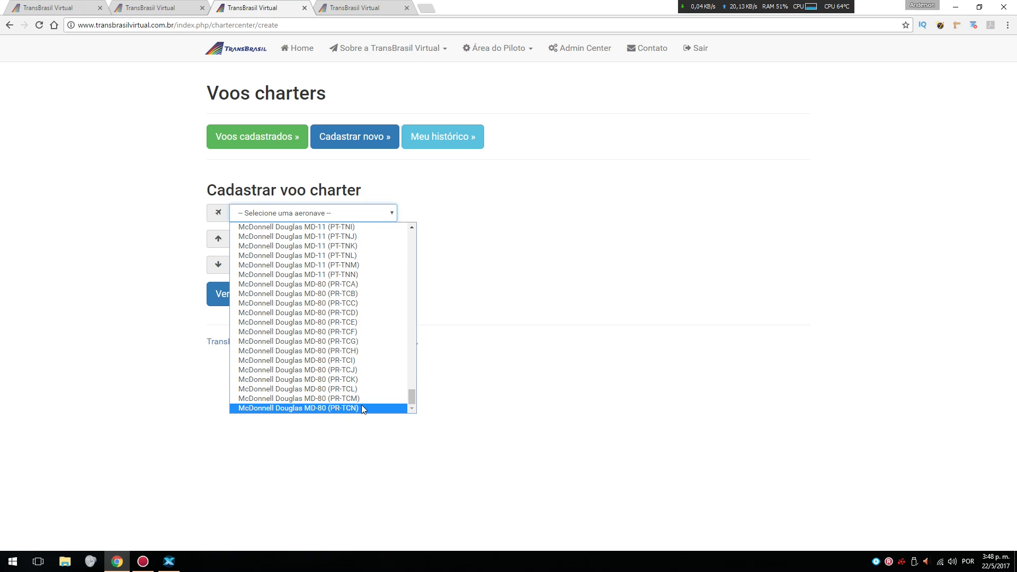
{"action": "left_click", "coordinate": [343, 284]}
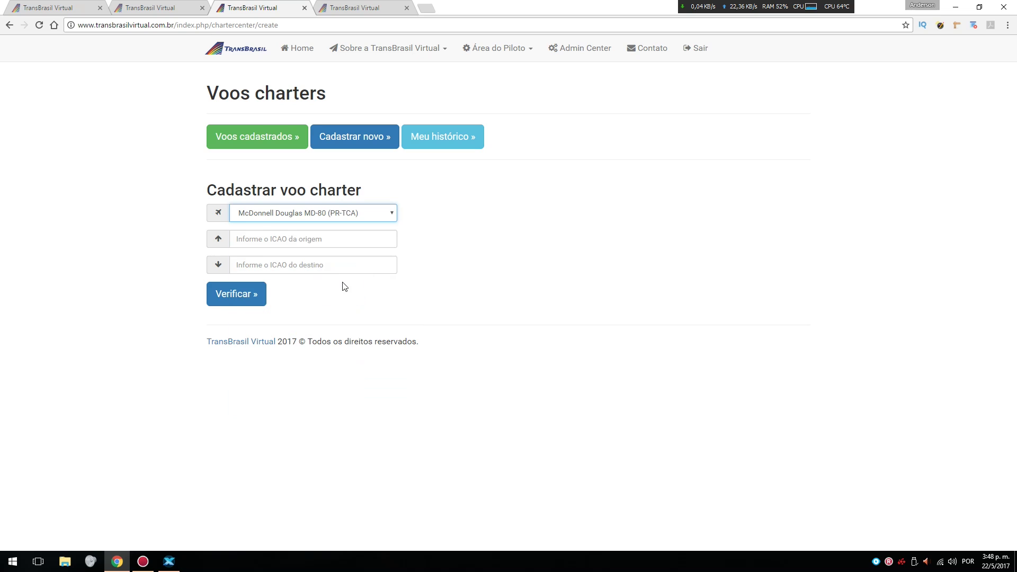
Set the charter's origin to SBSP and destination to SBGL, and submit the data for verification
{"action": "left_click", "coordinate": [323, 241]}
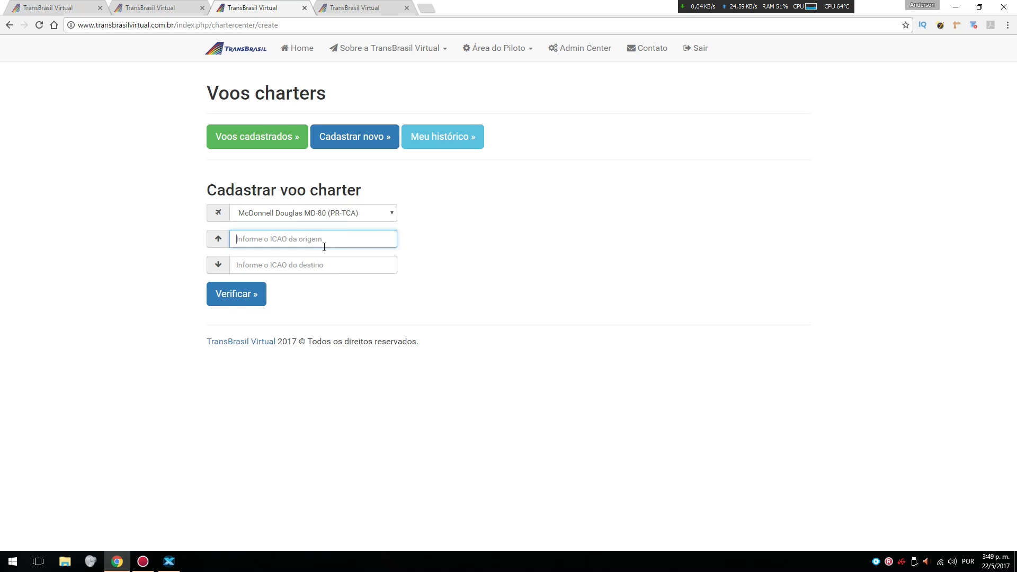
{"action": "type", "text": "sbsp"}
{"action": "key", "text": "Tab"}
{"action": "type", "text": "sb"}
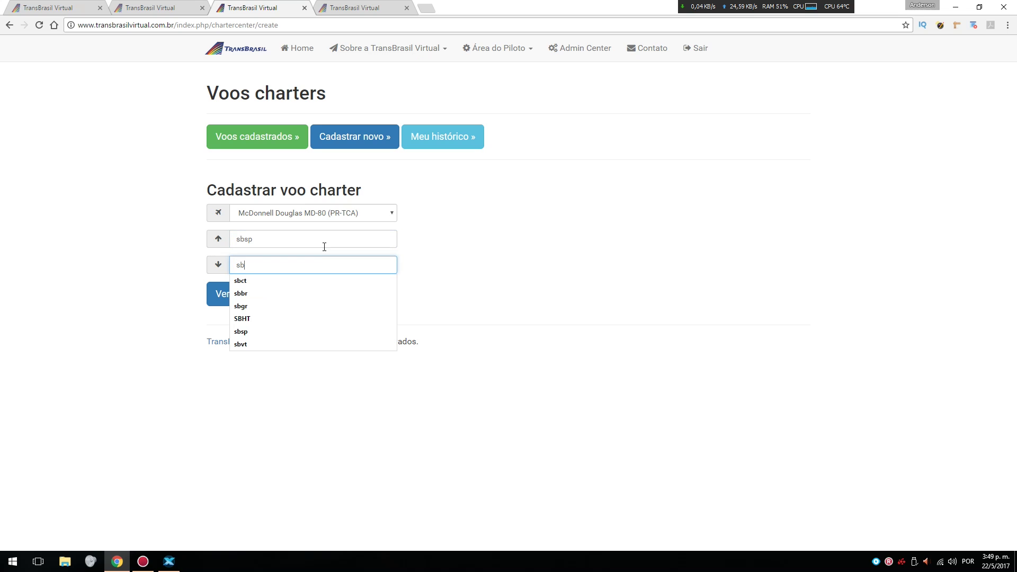
{"action": "type", "text": "gr"}
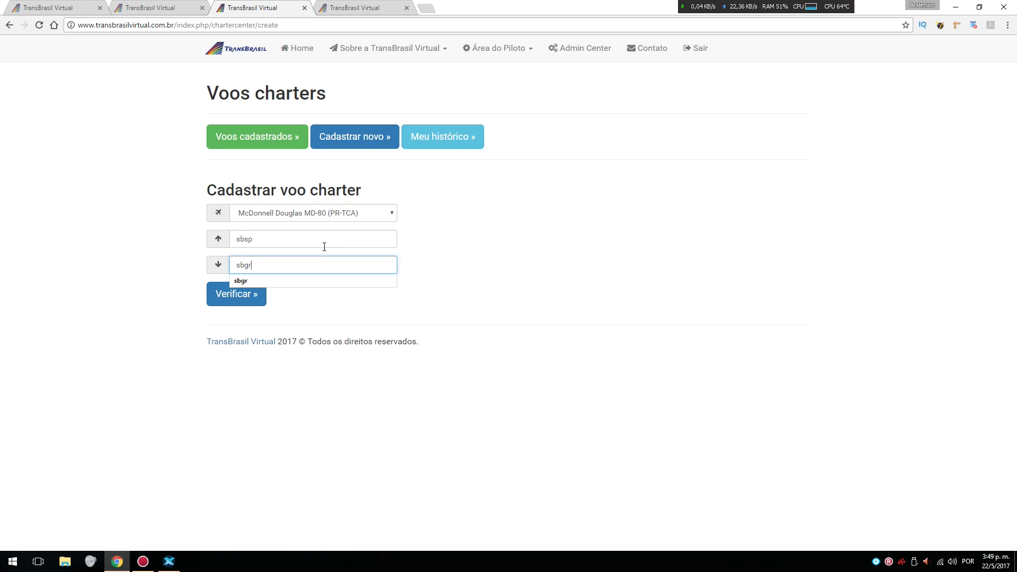
{"action": "key", "text": "BackSpace"}
{"action": "type", "text": "l"}
{"action": "left_click", "coordinate": [229, 297]}
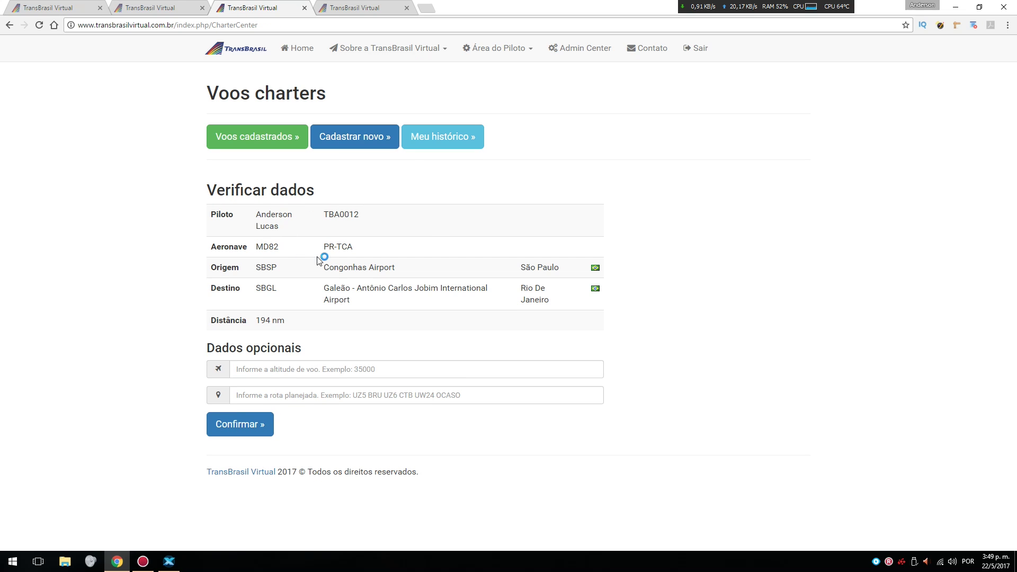
Confirm the charter with the optional altitude and route left blank, and reserve the new SBSP to SBGL flight
{"action": "left_click", "coordinate": [300, 375]}
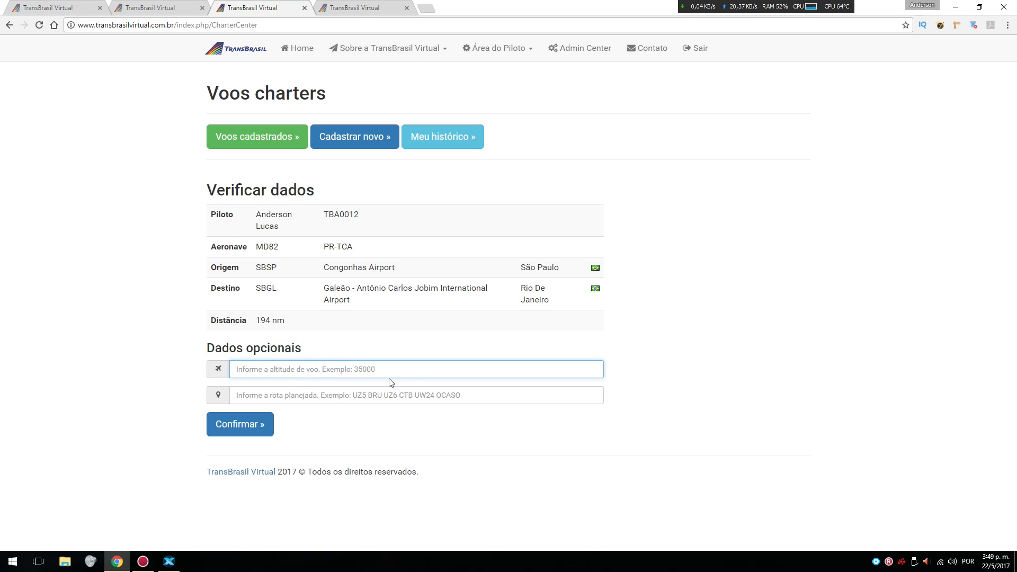
{"action": "left_click", "coordinate": [472, 400]}
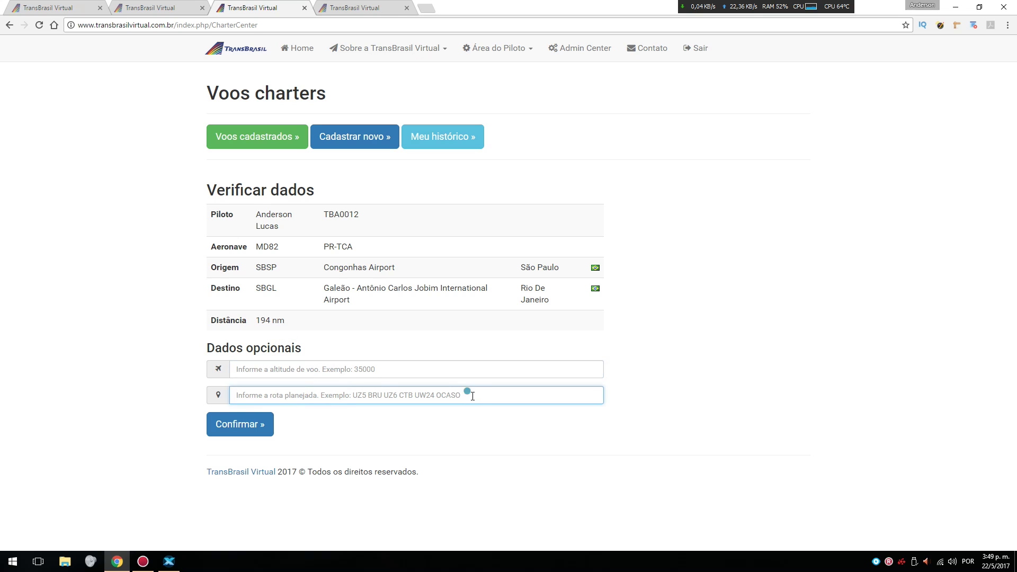
{"action": "left_click", "coordinate": [472, 397]}
{"action": "left_click", "coordinate": [118, 363]}
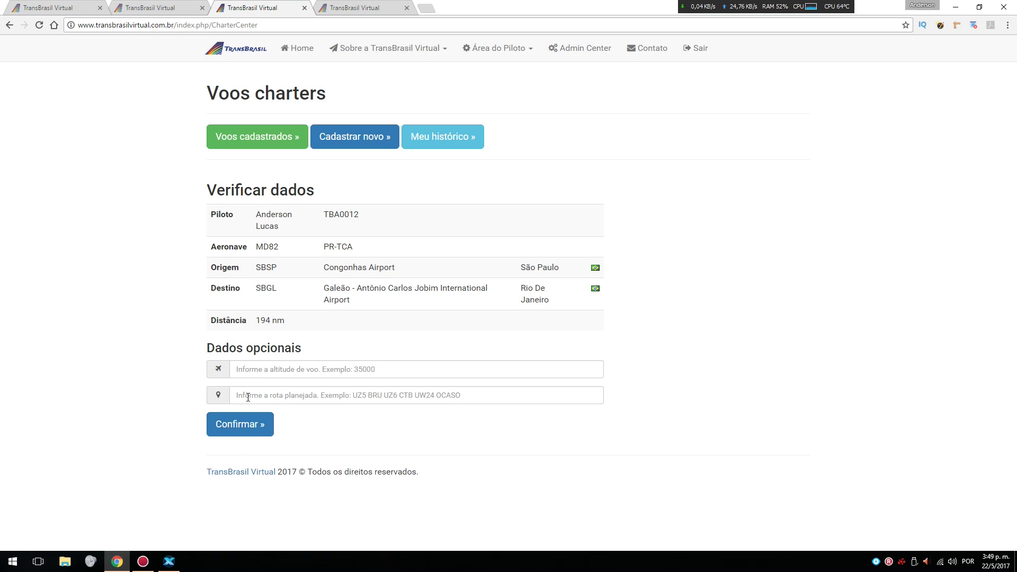
{"action": "left_click", "coordinate": [235, 429]}
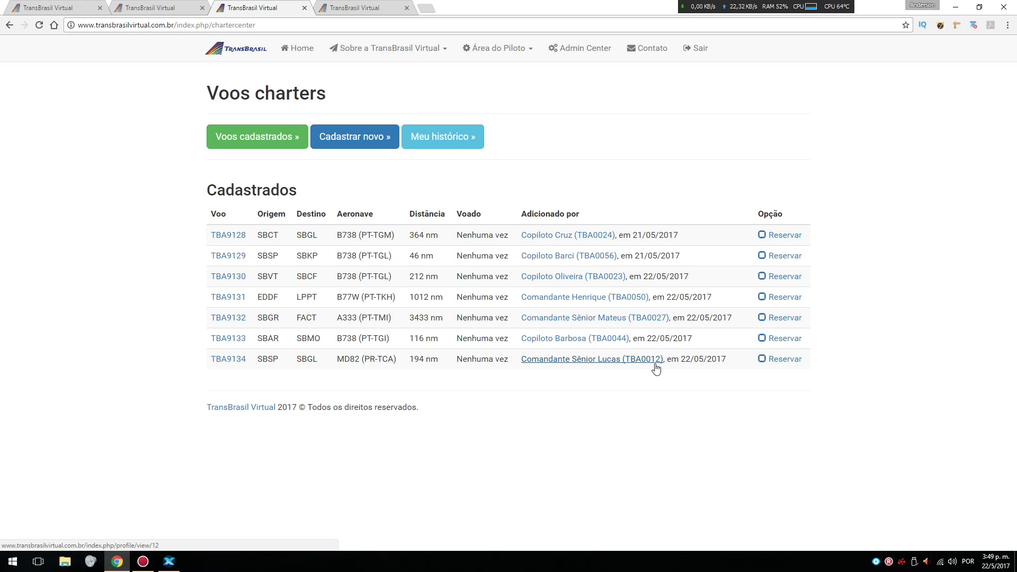
{"action": "left_click", "coordinate": [783, 360]}
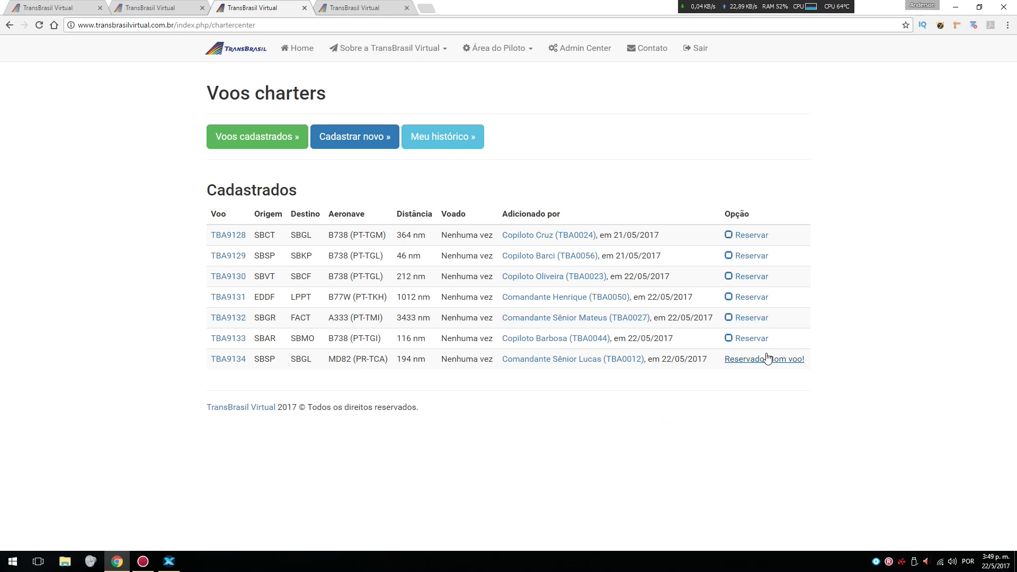
Go to the flight plan generation page for the reserved charter and open the SimBrief.com site from its instructions
{"action": "left_click", "coordinate": [487, 49]}
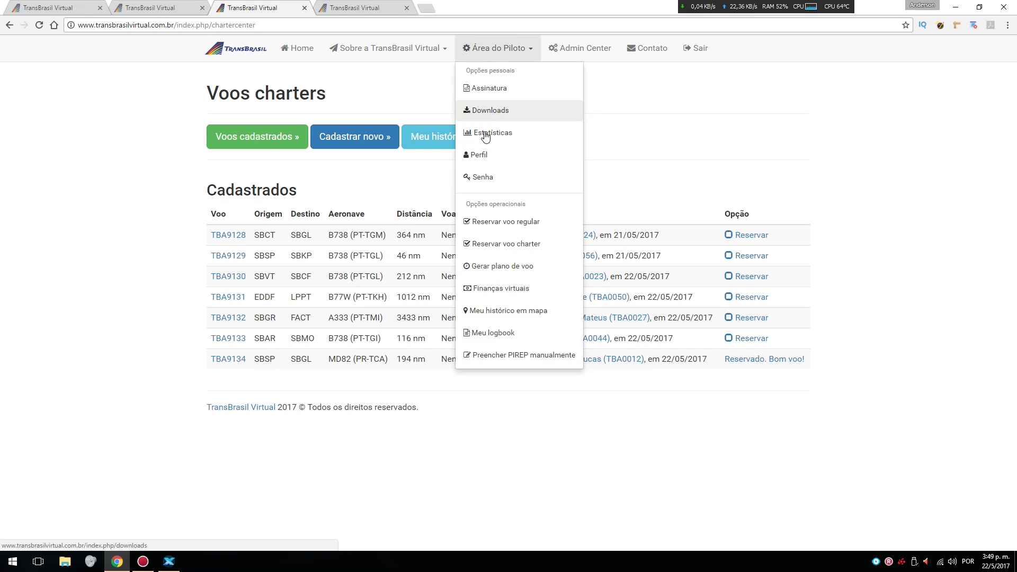
{"action": "left_click", "coordinate": [487, 267]}
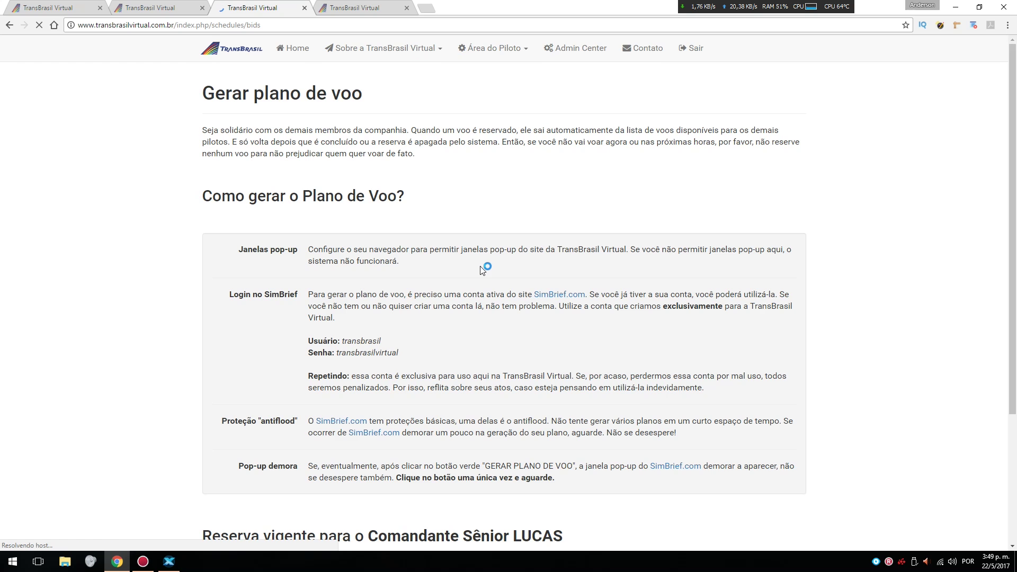
{"action": "scroll", "coordinate": [458, 312], "scroll_direction": "down", "scroll_amount": 3}
{"action": "scroll", "coordinate": [459, 312], "scroll_direction": "down", "scroll_amount": 1}
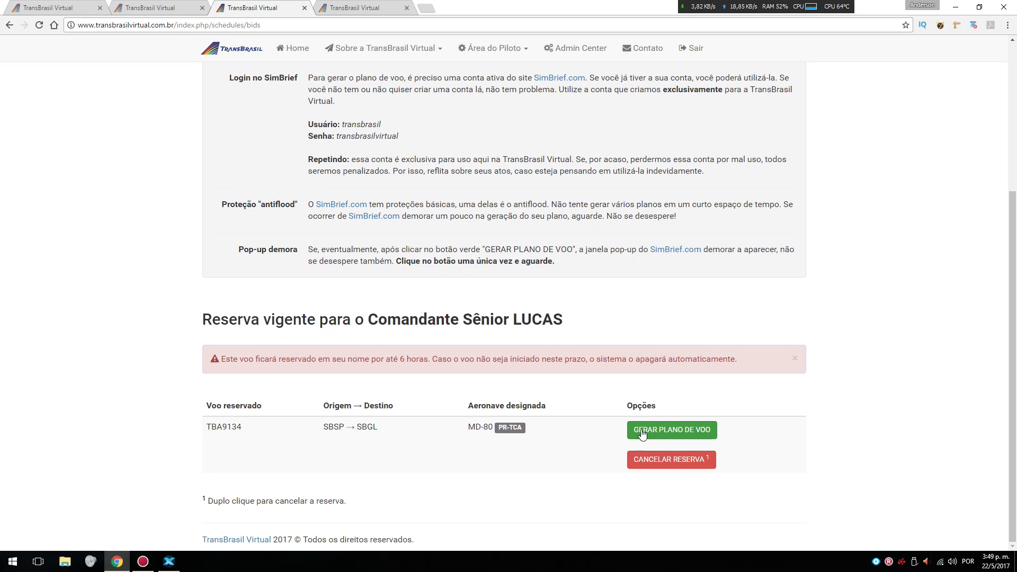
{"action": "left_click", "coordinate": [675, 429]}
{"action": "left_click", "coordinate": [352, 207]}
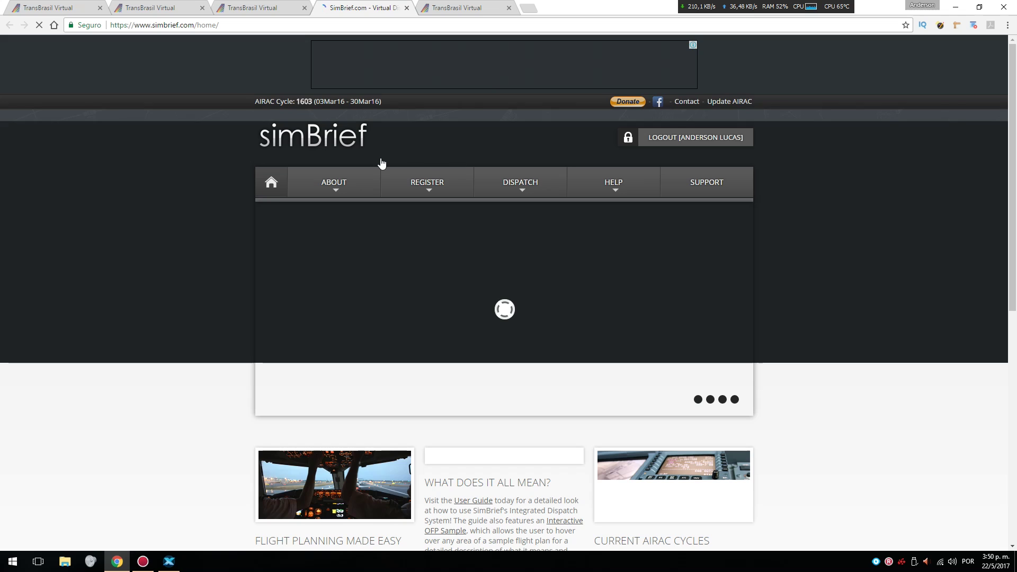
Close the SimBrief site, start generating the flight plan for the reserved SBSP to SBGL flight, and cancel its processing
{"action": "mouse_move", "coordinate": [500, 196]}
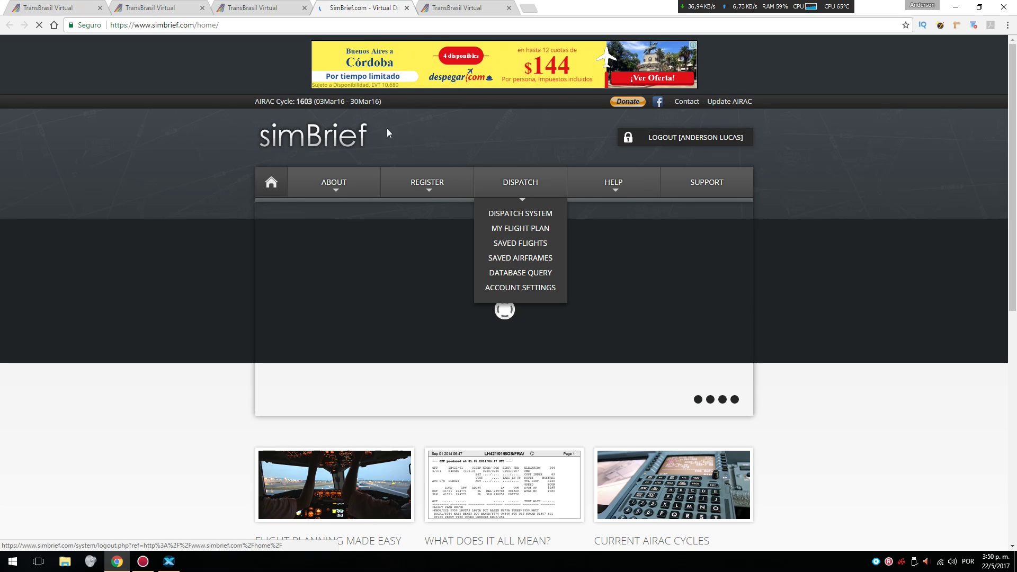
{"action": "left_click", "coordinate": [407, 7]}
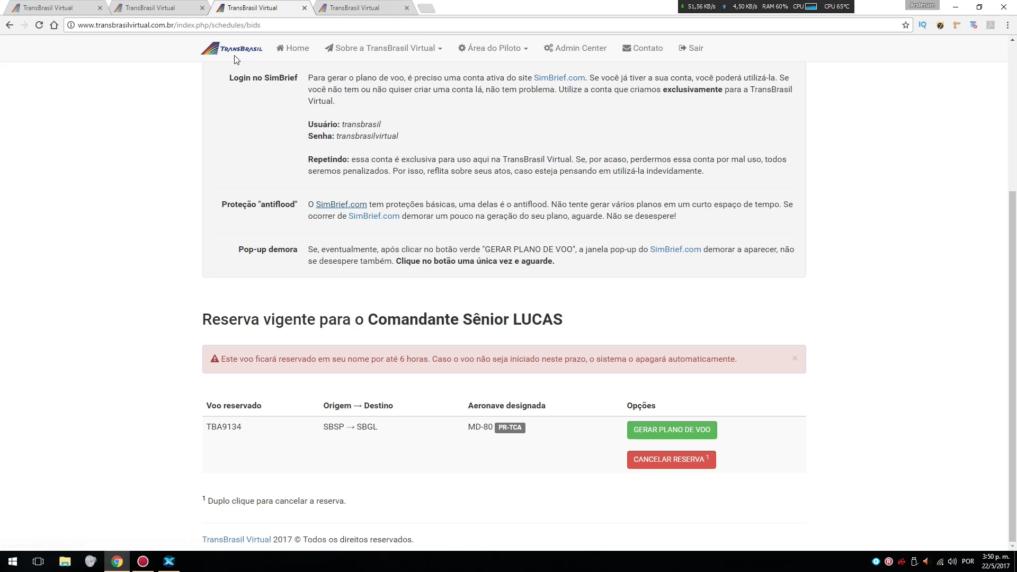
{"action": "left_click", "coordinate": [657, 432]}
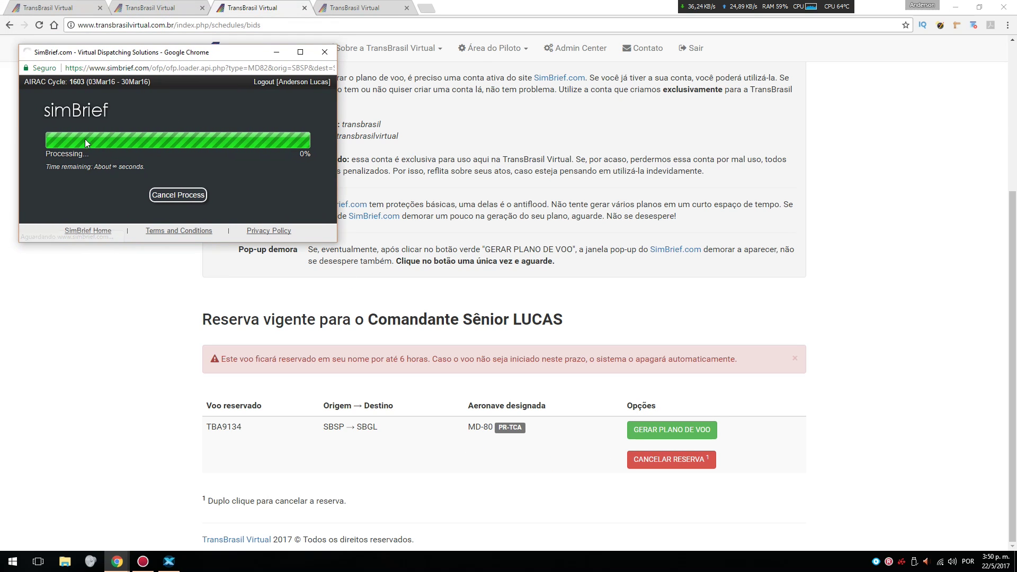
{"action": "left_click", "coordinate": [185, 195]}
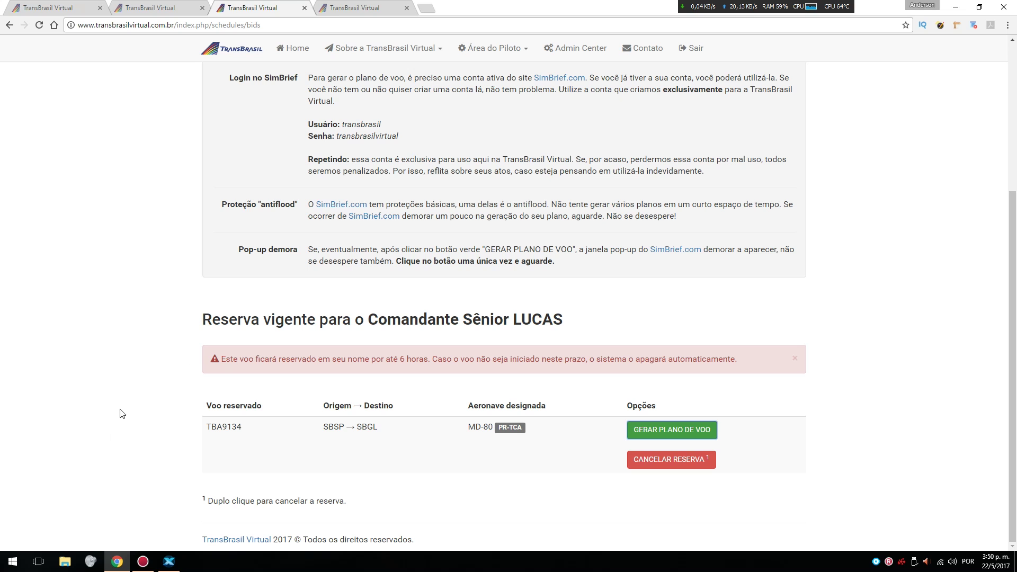
Launch smartCARS and open its list of bid flights containing the reserved SBSP to SBGL flight
{"action": "left_click", "coordinate": [15, 557]}
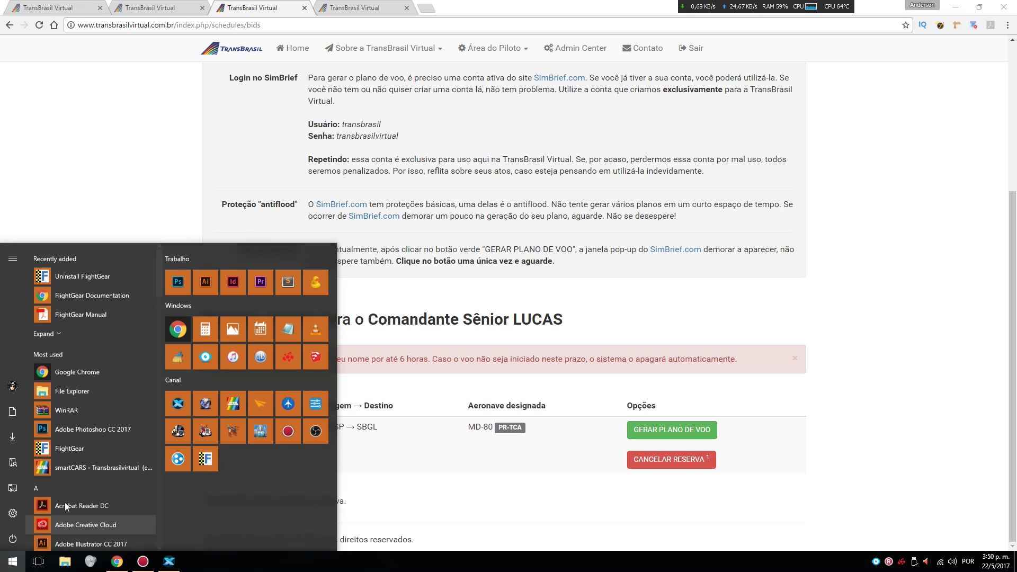
{"action": "left_click", "coordinate": [234, 405]}
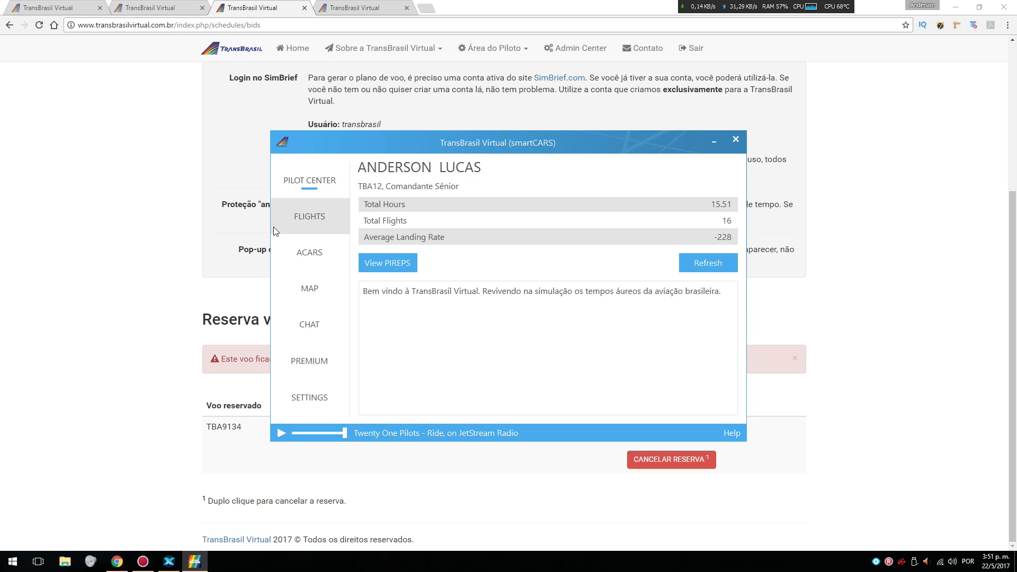
{"action": "left_click", "coordinate": [290, 234]}
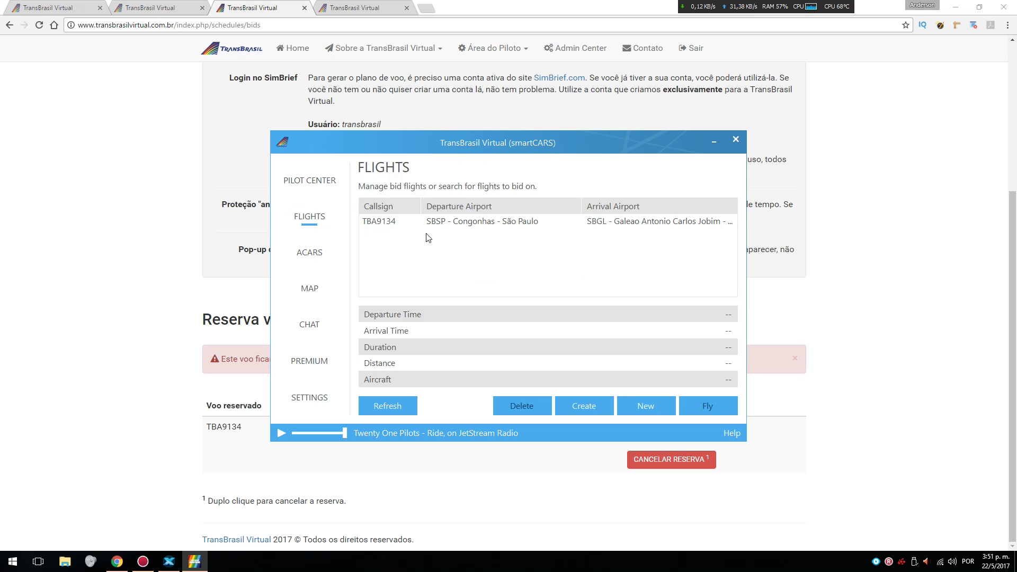
{"action": "left_click_drag", "start_coordinate": [490, 142], "coordinate": [461, 154]}
{"action": "left_click", "coordinate": [456, 239]}
{"action": "left_click", "coordinate": [443, 288]}
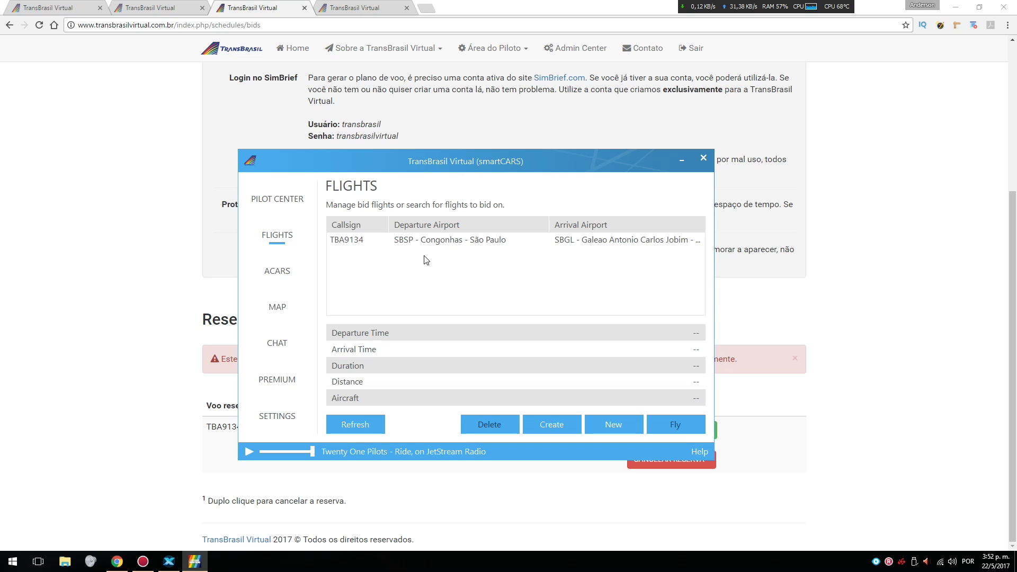
{"action": "left_click", "coordinate": [123, 288]}
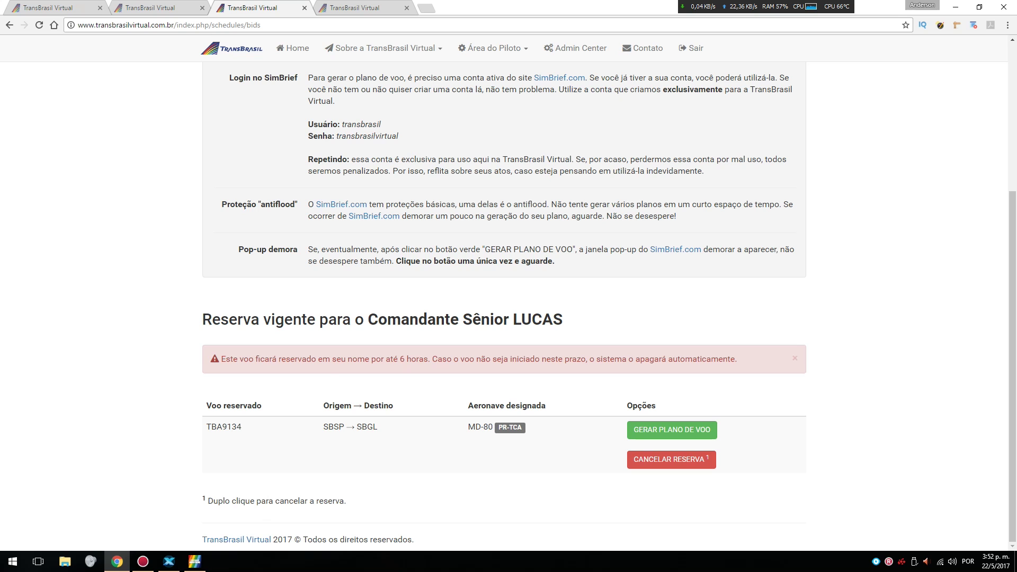
{"action": "left_click", "coordinate": [196, 563]}
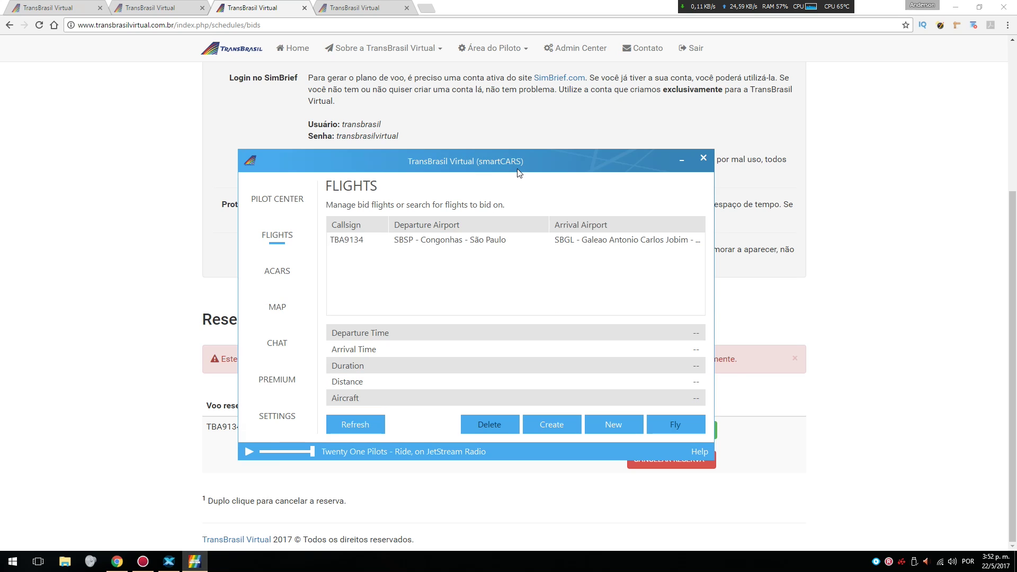
{"action": "left_click_drag", "start_coordinate": [521, 170], "coordinate": [539, 159]}
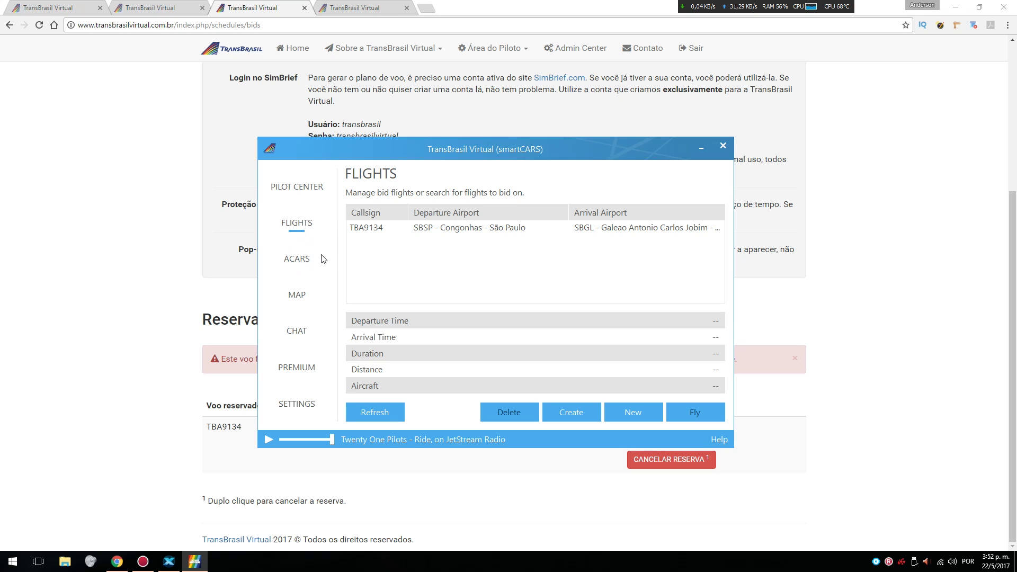
View the smartCARS traffic map, enlarged and centred on Brazil
{"action": "left_click", "coordinate": [319, 296]}
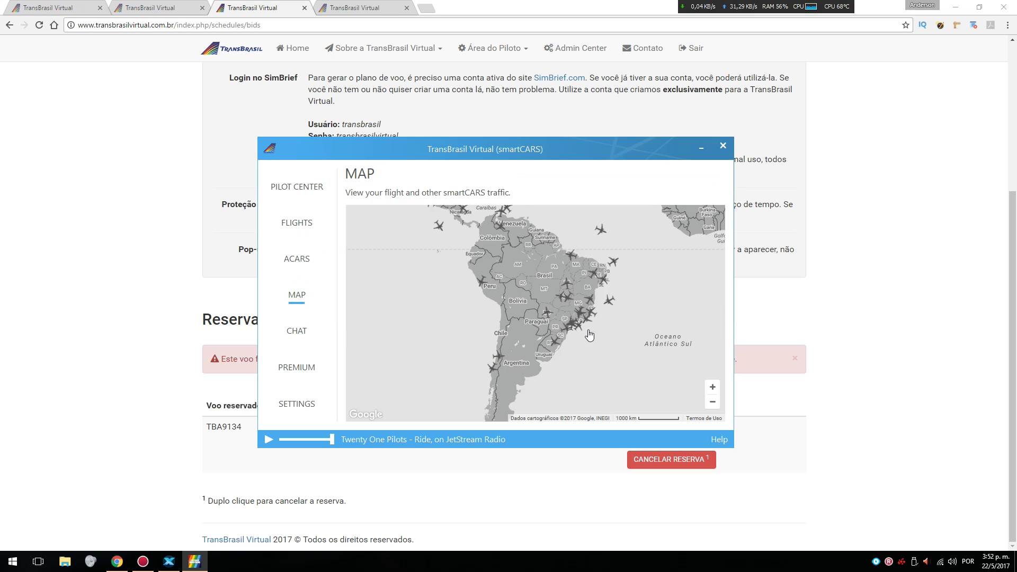
{"action": "scroll", "coordinate": [627, 320], "scroll_direction": "up", "scroll_amount": 1}
{"action": "left_click_drag", "start_coordinate": [502, 269], "coordinate": [551, 288]}
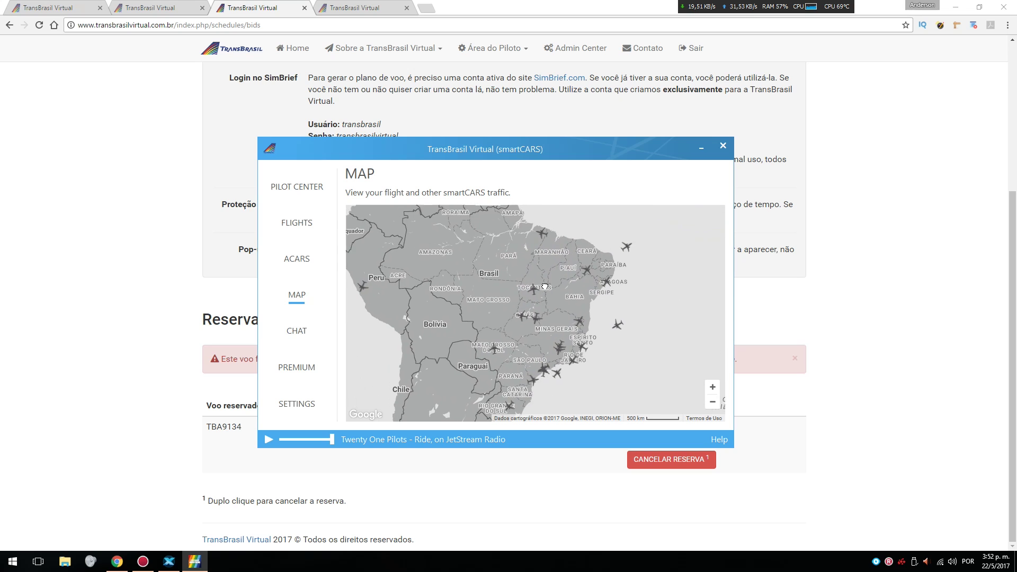
Look through the smartCARS global and airline chats and the Premium page
{"action": "left_click", "coordinate": [298, 332]}
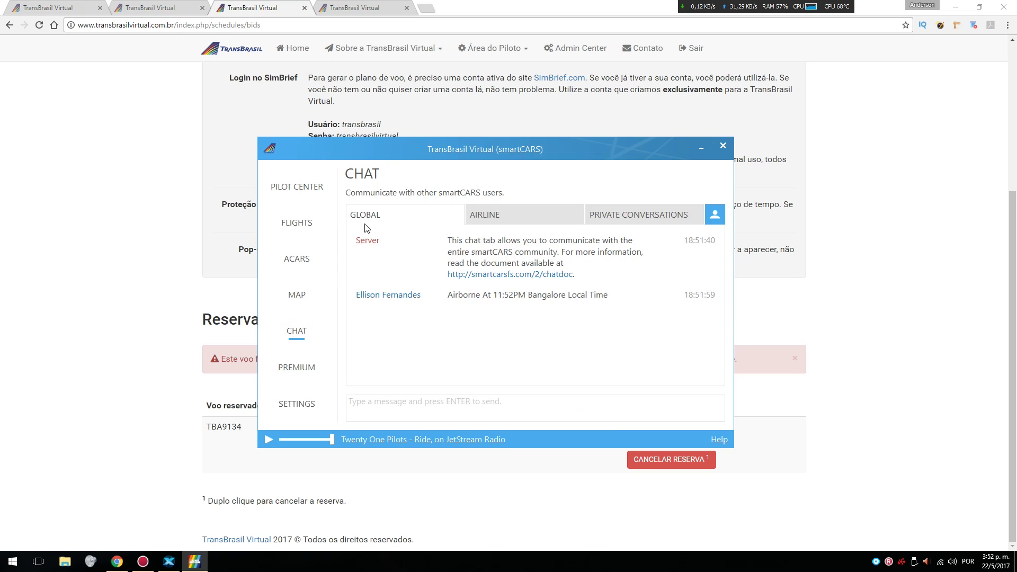
{"action": "left_click", "coordinate": [546, 218]}
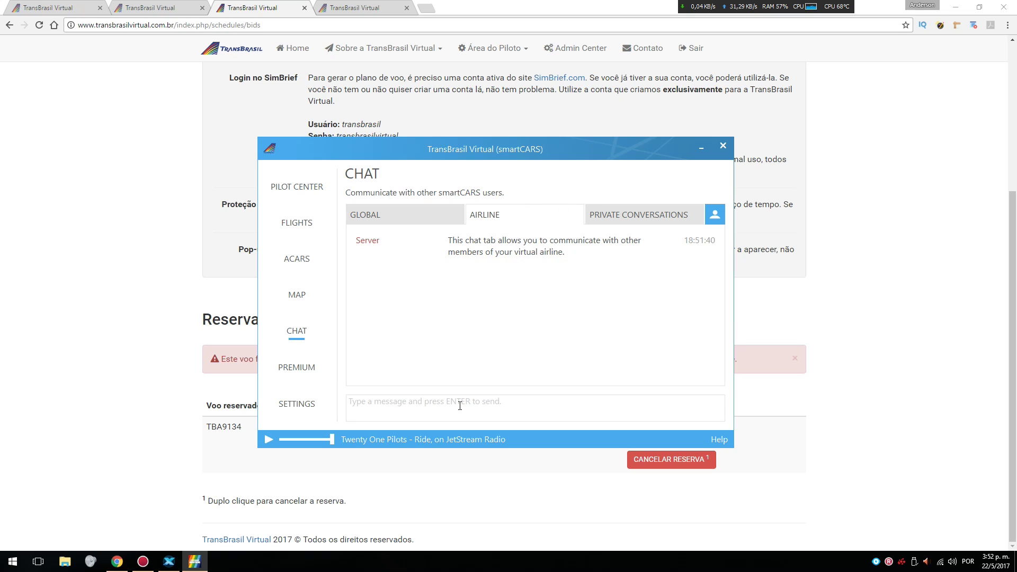
{"action": "left_click", "coordinate": [360, 217]}
{"action": "left_click", "coordinate": [297, 367]}
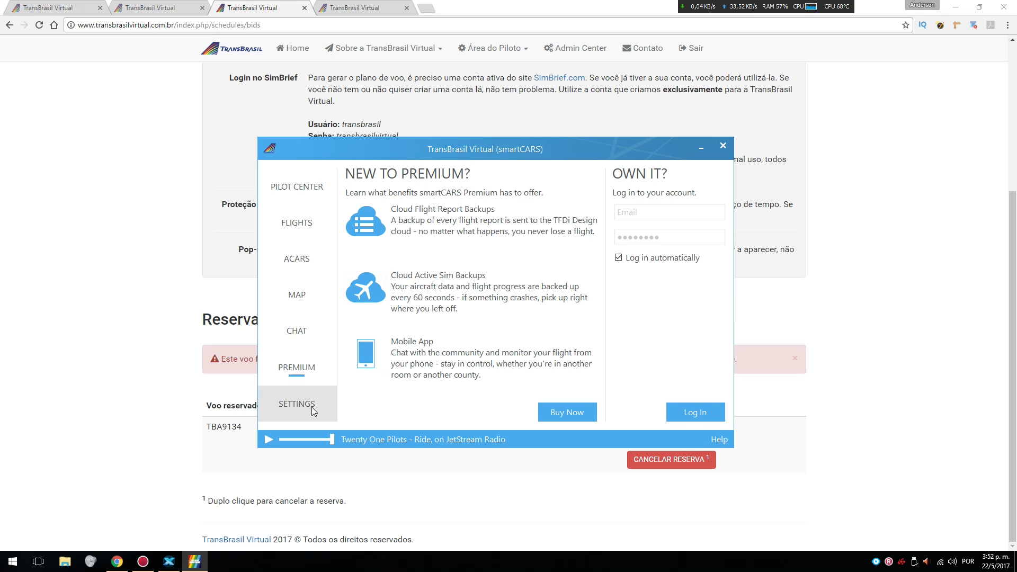
Set the default tab to Flights in the general smartCARS settings
{"action": "left_click", "coordinate": [294, 411]}
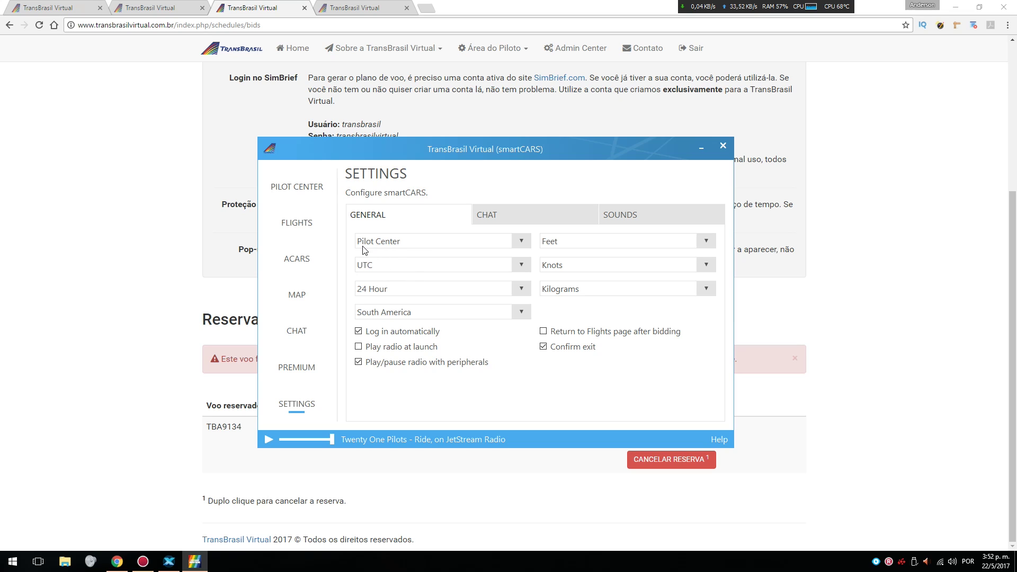
{"action": "left_click", "coordinate": [482, 244]}
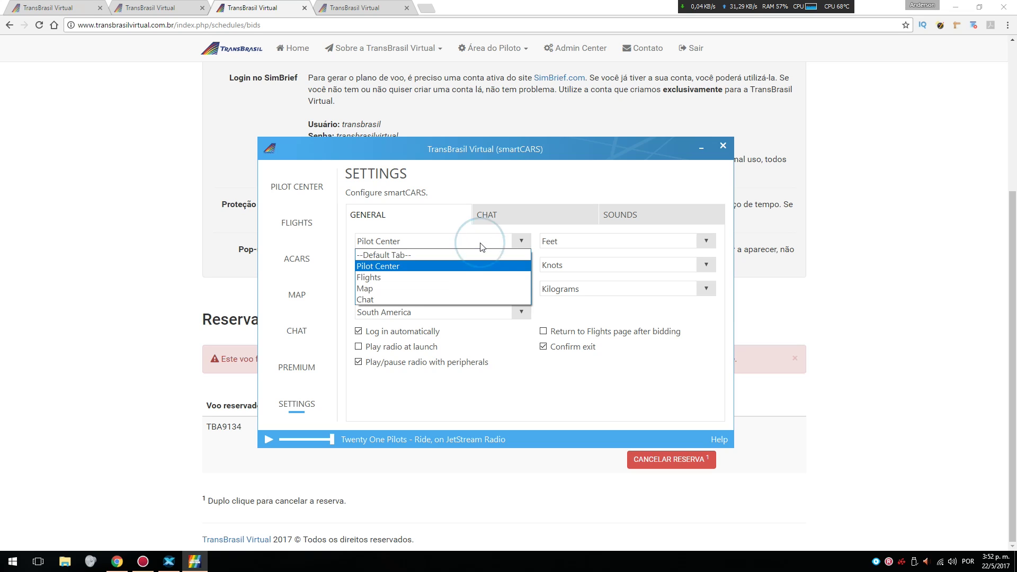
{"action": "left_click", "coordinate": [412, 269]}
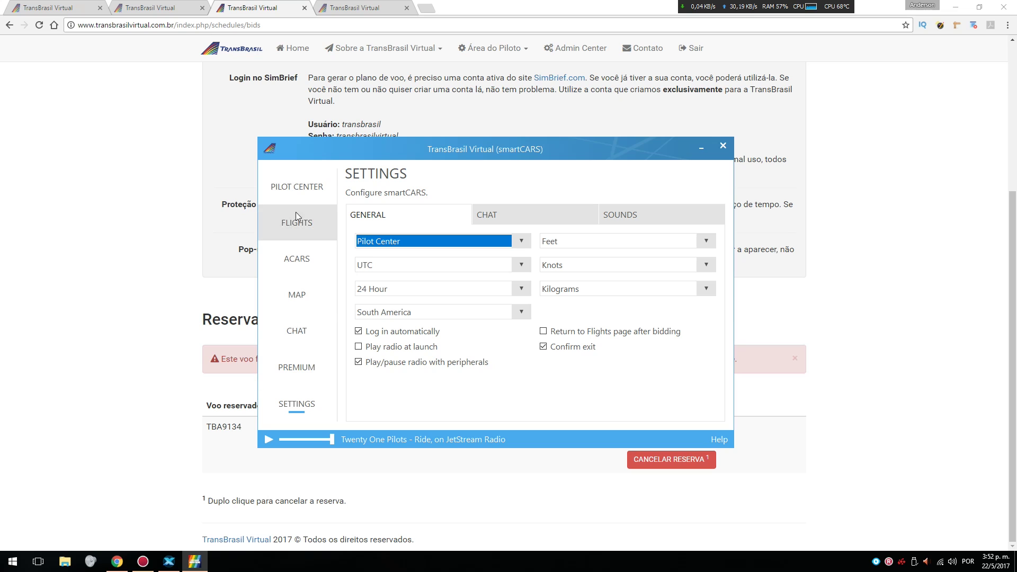
{"action": "left_click", "coordinate": [427, 243]}
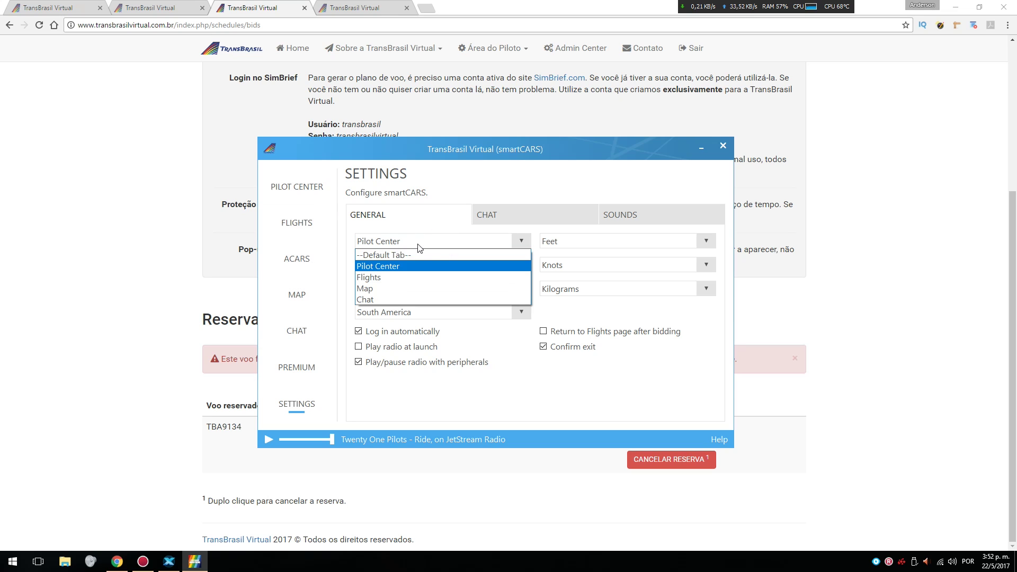
{"action": "left_click", "coordinate": [407, 276]}
{"action": "left_click", "coordinate": [473, 188]}
Choose UTC as the time standard, 24 Hour as the time format, and South America as the default map region
{"action": "left_click", "coordinate": [395, 264]}
{"action": "left_click", "coordinate": [374, 301]}
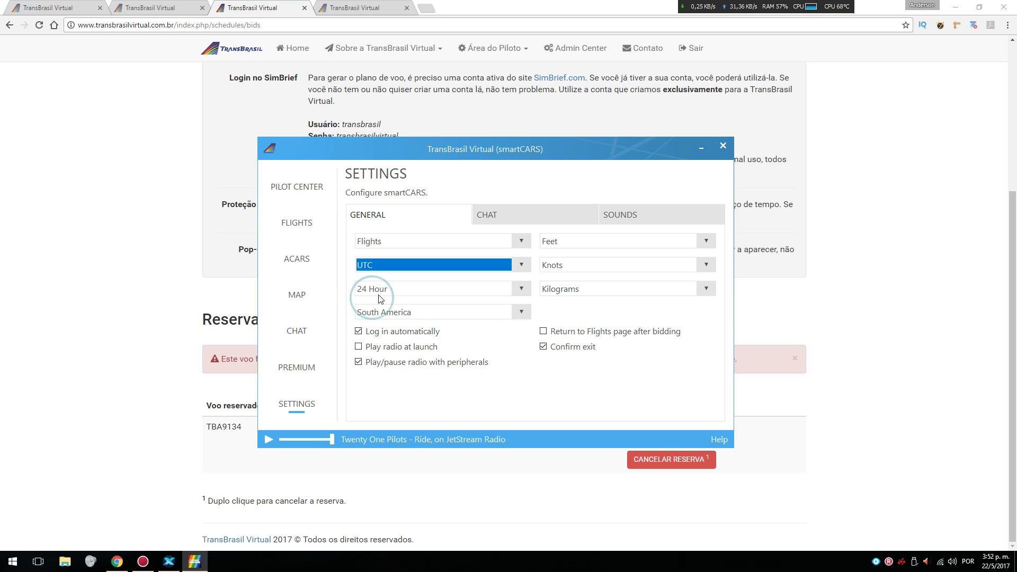
{"action": "left_click", "coordinate": [472, 296]}
{"action": "left_click", "coordinate": [427, 294]}
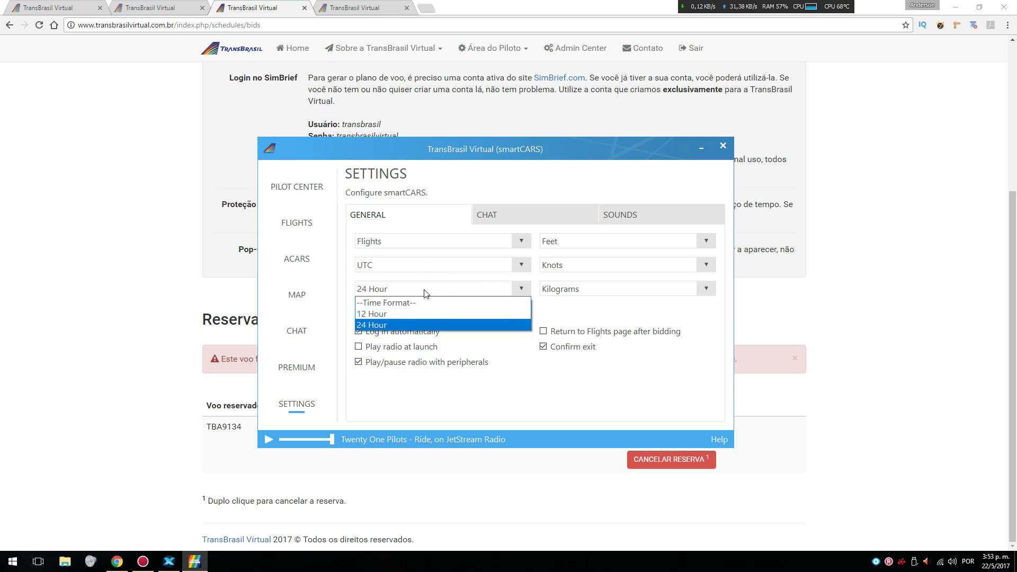
{"action": "left_click", "coordinate": [405, 325]}
{"action": "left_click", "coordinate": [409, 315]}
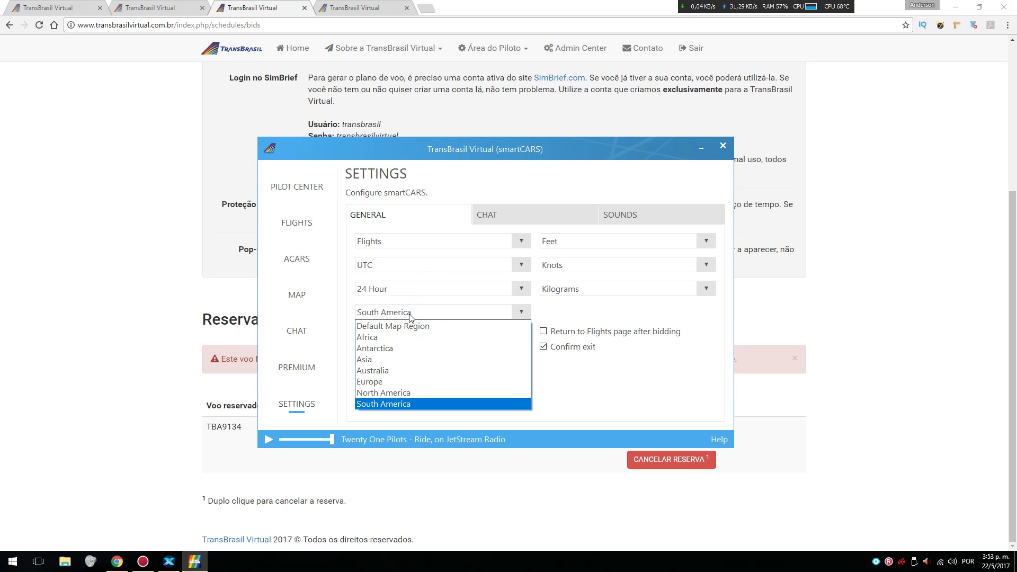
{"action": "left_click", "coordinate": [405, 400]}
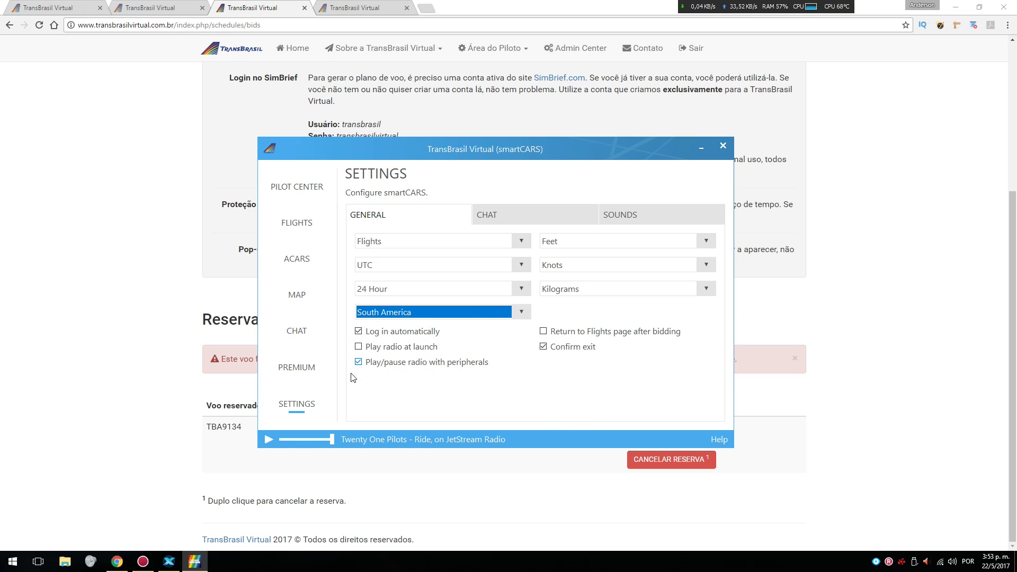
Briefly try the radio playback, review the smartCARS sound settings and soundpack choices, and minimize smartCARS
{"action": "left_click", "coordinate": [268, 440]}
{"action": "left_click", "coordinate": [264, 443]}
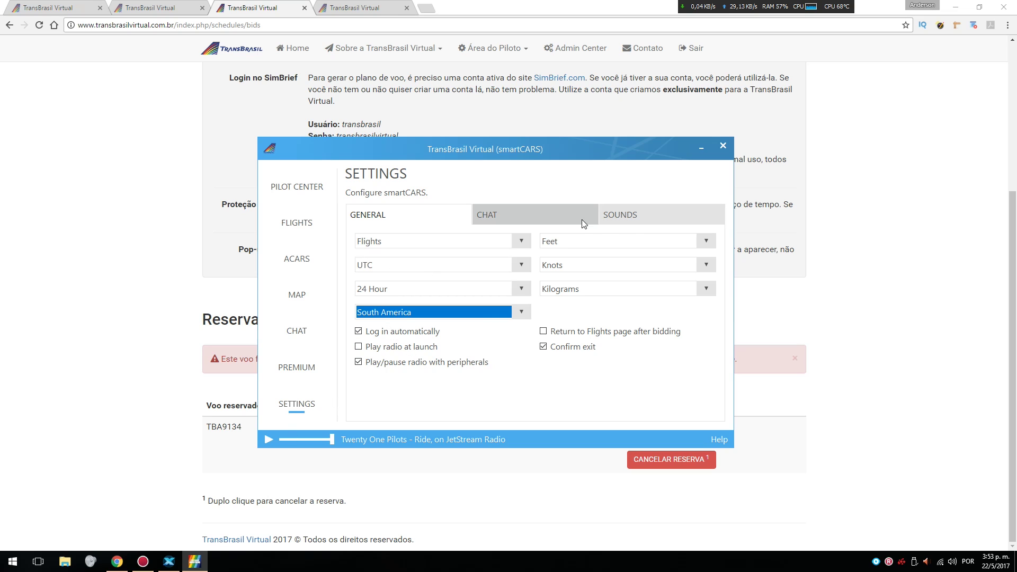
{"action": "left_click", "coordinate": [641, 208]}
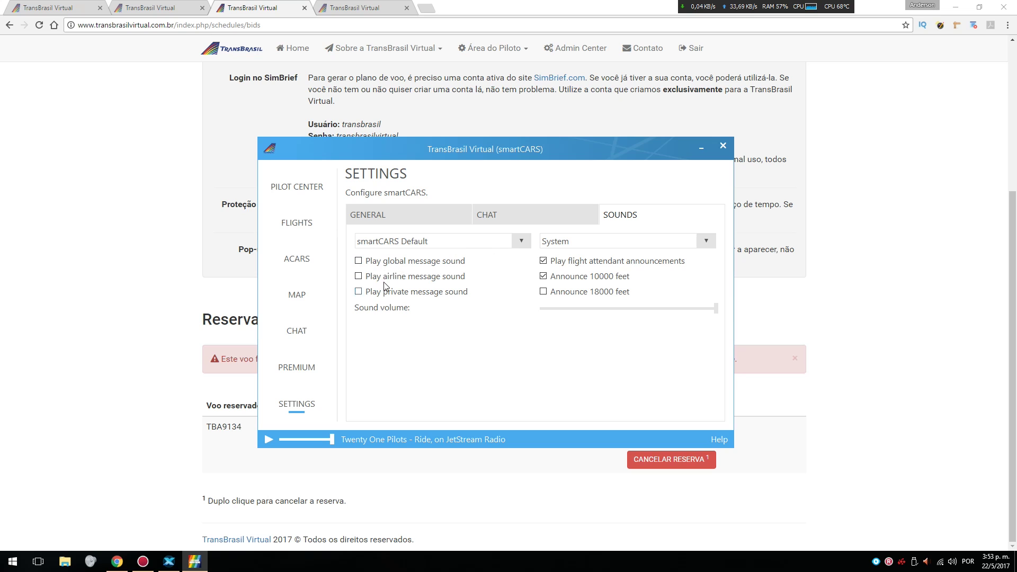
{"action": "left_click", "coordinate": [498, 241]}
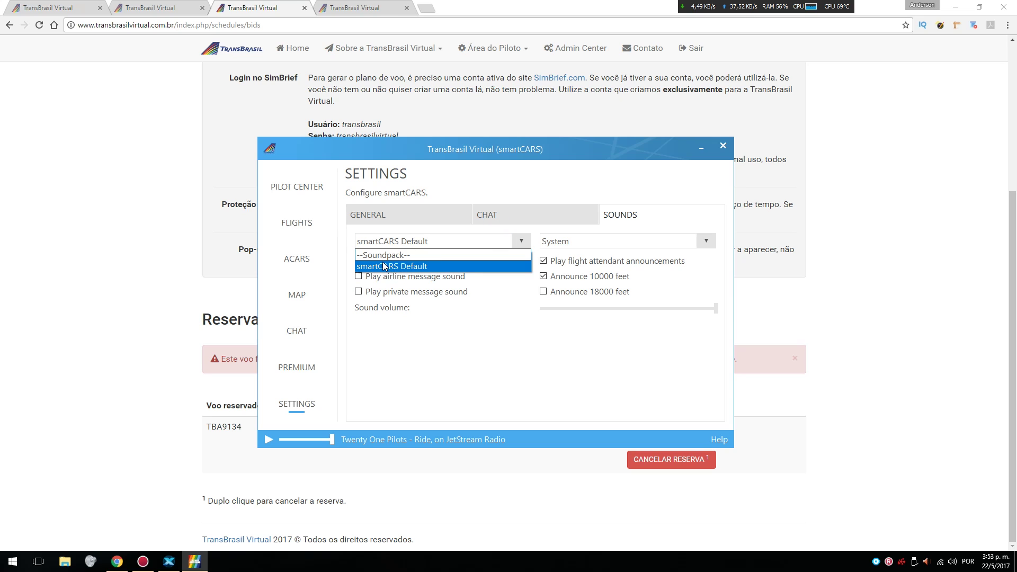
{"action": "left_click", "coordinate": [502, 354]}
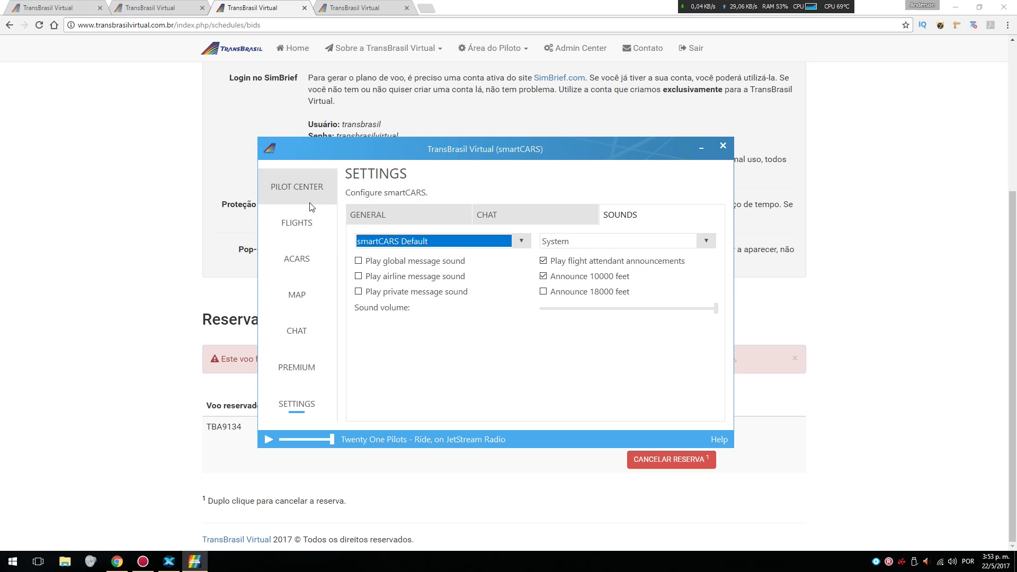
{"action": "left_click", "coordinate": [399, 219]}
{"action": "left_click", "coordinate": [702, 149]}
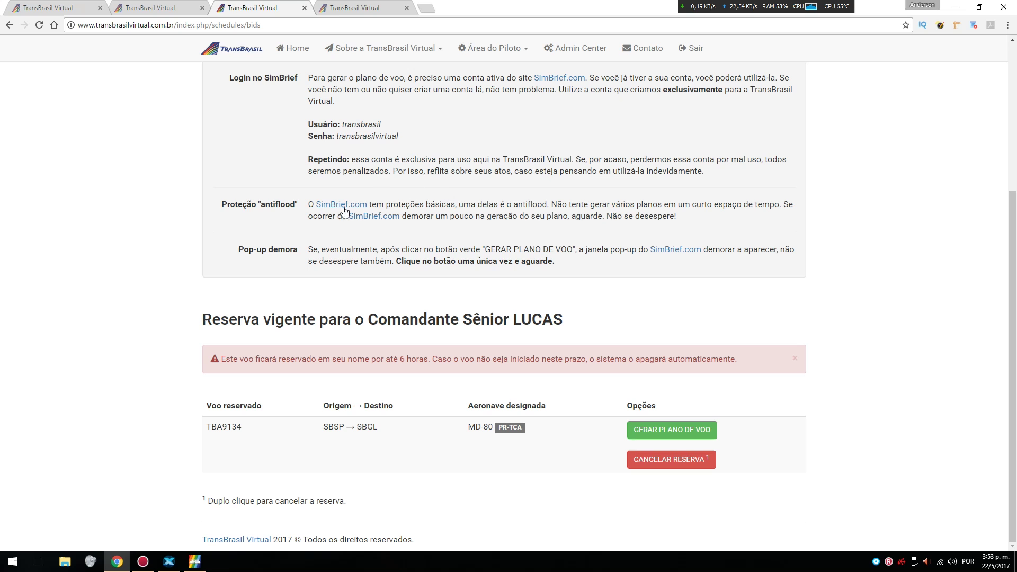
Review the instructions on how to generate the flight plan, highlighting the "Como gerar o Plano de Voo?" heading
{"action": "scroll", "coordinate": [347, 217], "scroll_direction": "up", "scroll_amount": 4}
{"action": "left_click_drag", "start_coordinate": [221, 196], "coordinate": [388, 196]}
{"action": "scroll", "coordinate": [386, 235], "scroll_direction": "down", "scroll_amount": 4}
{"action": "scroll", "coordinate": [383, 305], "scroll_direction": "up", "scroll_amount": 4}
{"action": "left_click_drag", "start_coordinate": [388, 190], "coordinate": [222, 191]}
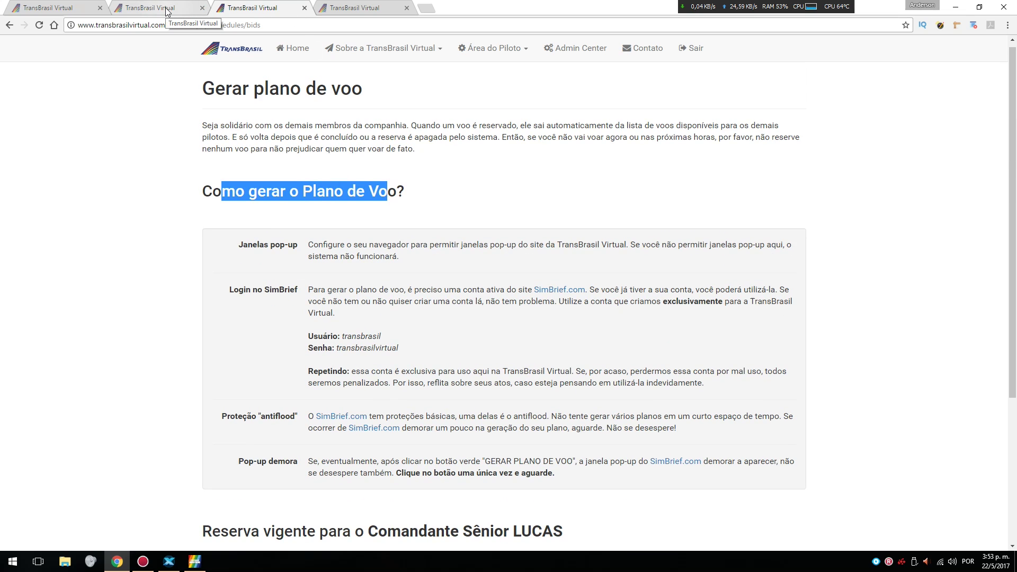
Return to the pilot profile page and highlight the total salary received
{"action": "left_click", "coordinate": [340, 8]}
{"action": "left_click", "coordinate": [258, 8]}
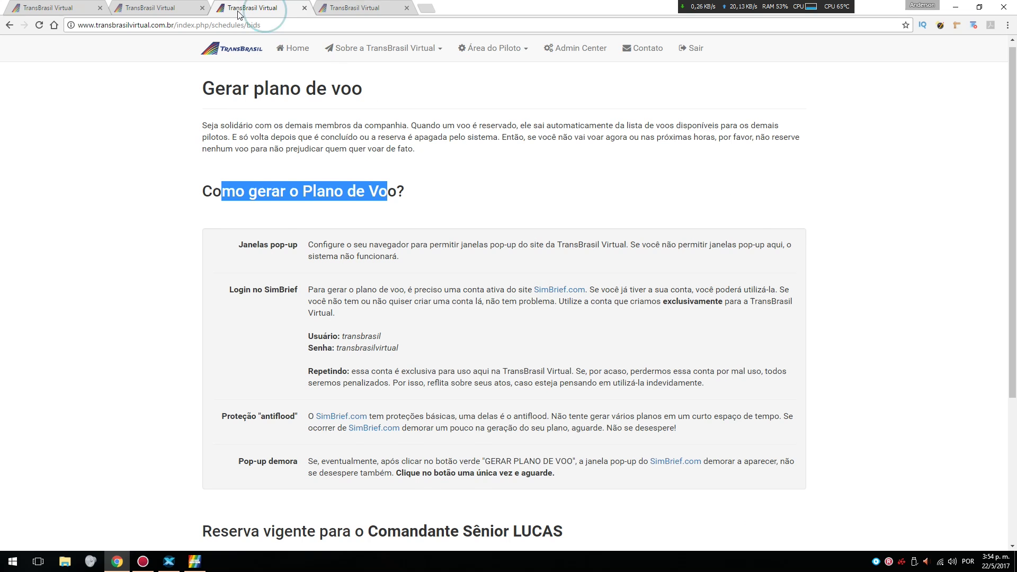
{"action": "left_click", "coordinate": [147, 10]}
{"action": "left_click_drag", "start_coordinate": [485, 263], "coordinate": [529, 263]}
{"action": "left_click_drag", "start_coordinate": [734, 243], "coordinate": [800, 241]}
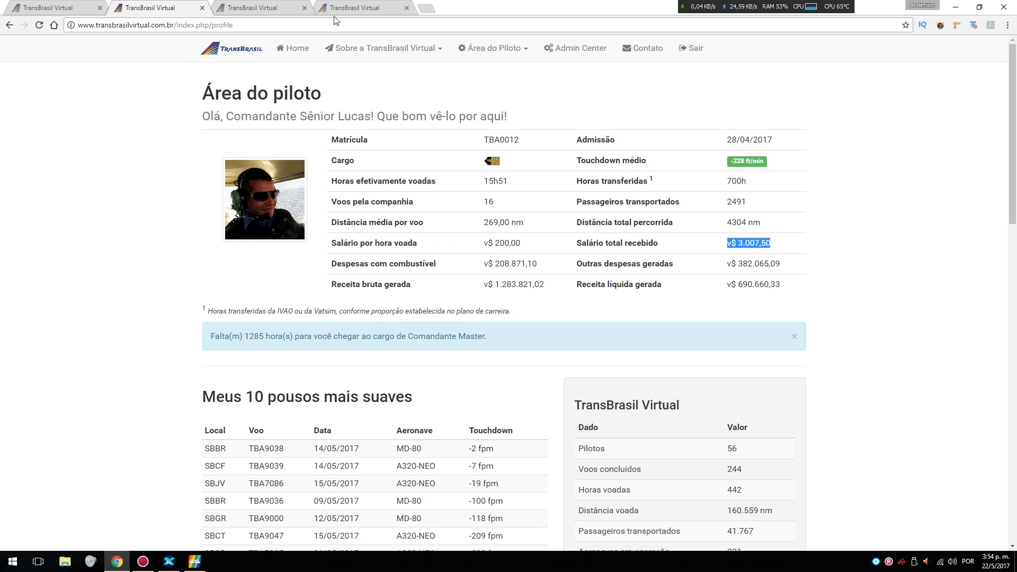
Examine the regular flight reservation page, highlighting the last landing and jumpseat notice and checking the aircraft location list
{"action": "left_click", "coordinate": [349, 7]}
{"action": "left_click_drag", "start_coordinate": [225, 94], "coordinate": [319, 95]}
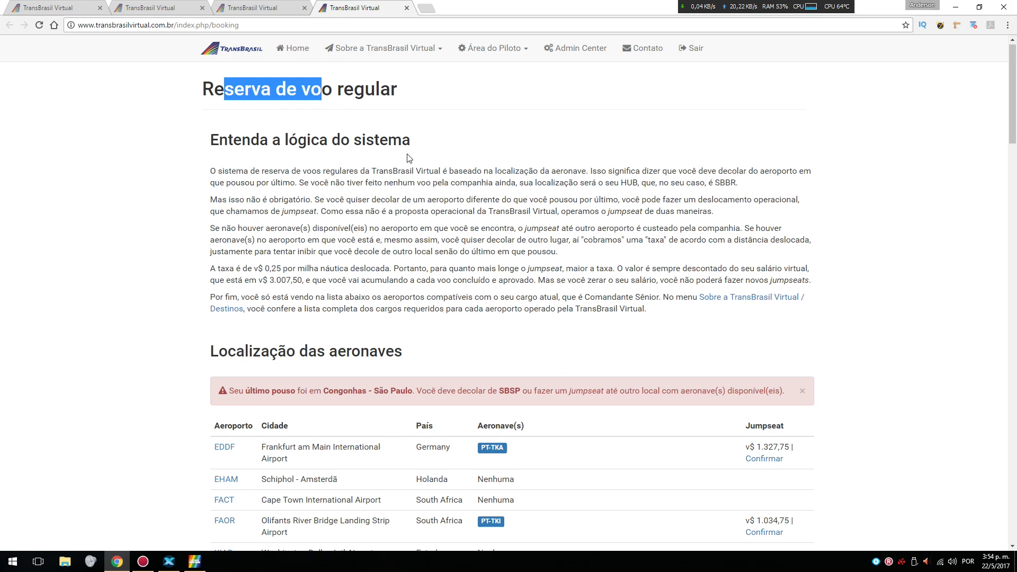
{"action": "scroll", "coordinate": [318, 275], "scroll_direction": "down", "scroll_amount": 1}
{"action": "left_click_drag", "start_coordinate": [272, 342], "coordinate": [339, 343]}
{"action": "left_click_drag", "start_coordinate": [417, 342], "coordinate": [607, 342]}
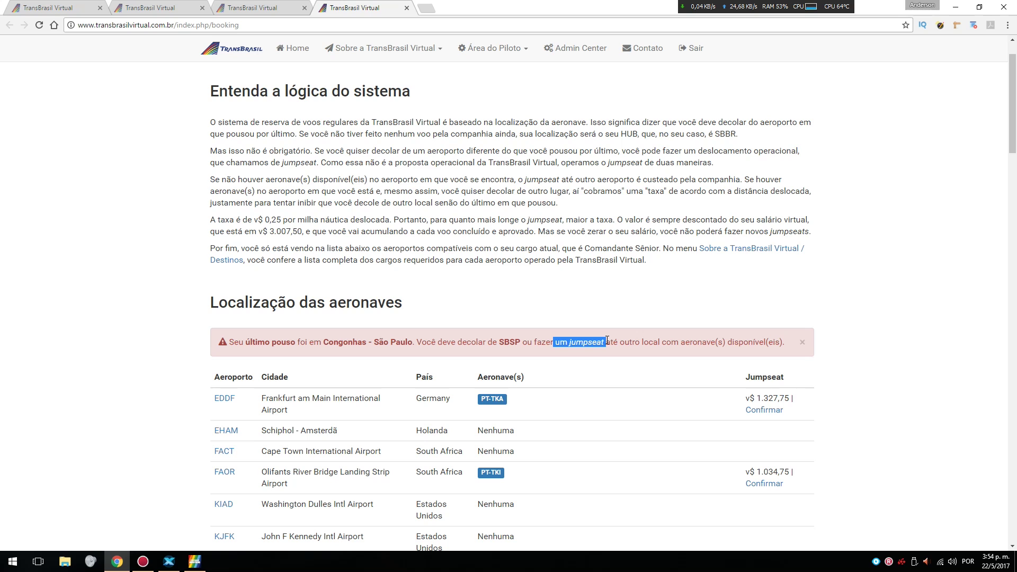
{"action": "scroll", "coordinate": [843, 370], "scroll_direction": "down", "scroll_amount": 1}
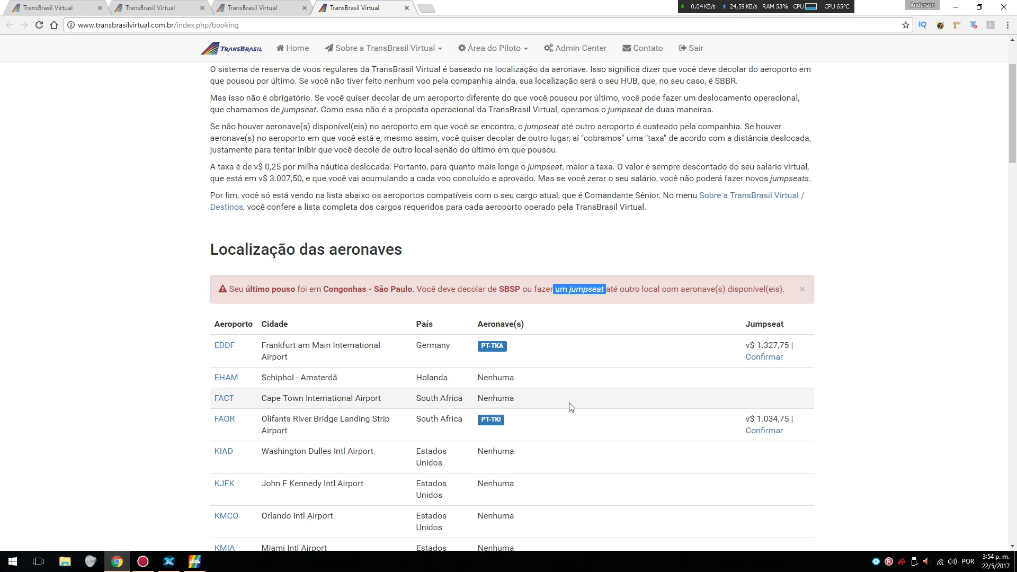
{"action": "scroll", "coordinate": [570, 406], "scroll_direction": "down", "scroll_amount": 5}
{"action": "scroll", "coordinate": [569, 405], "scroll_direction": "up", "scroll_amount": 5}
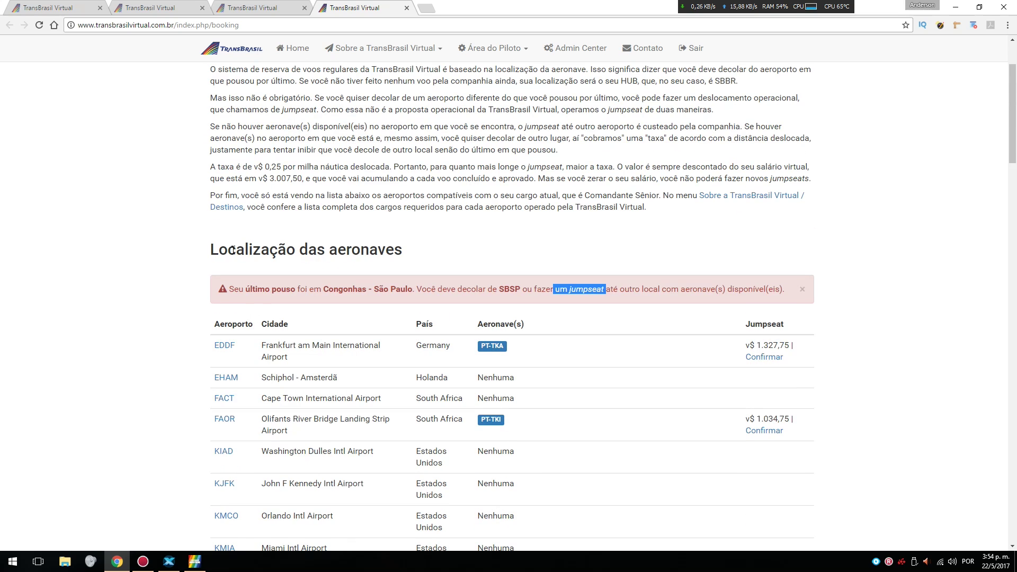